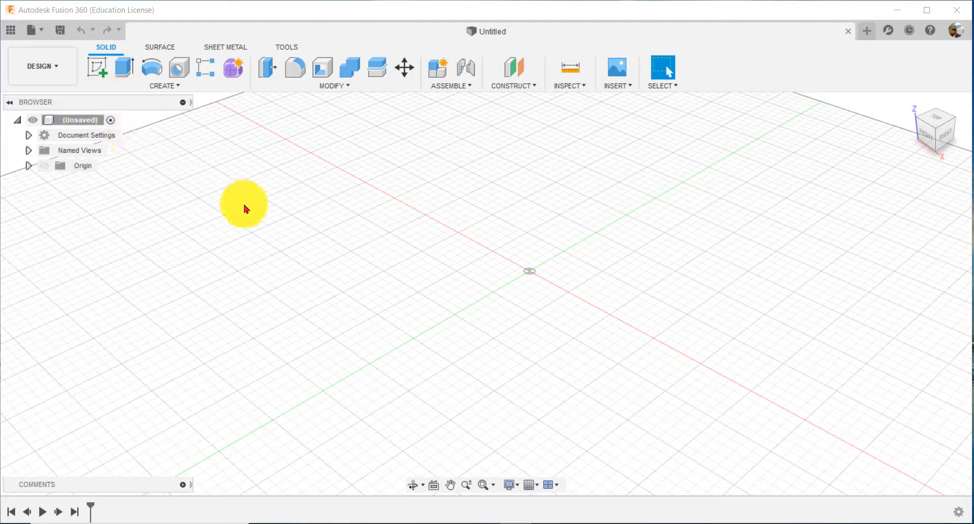
Step: Start a new sketch on the horizontal XY plane
click(100, 72)
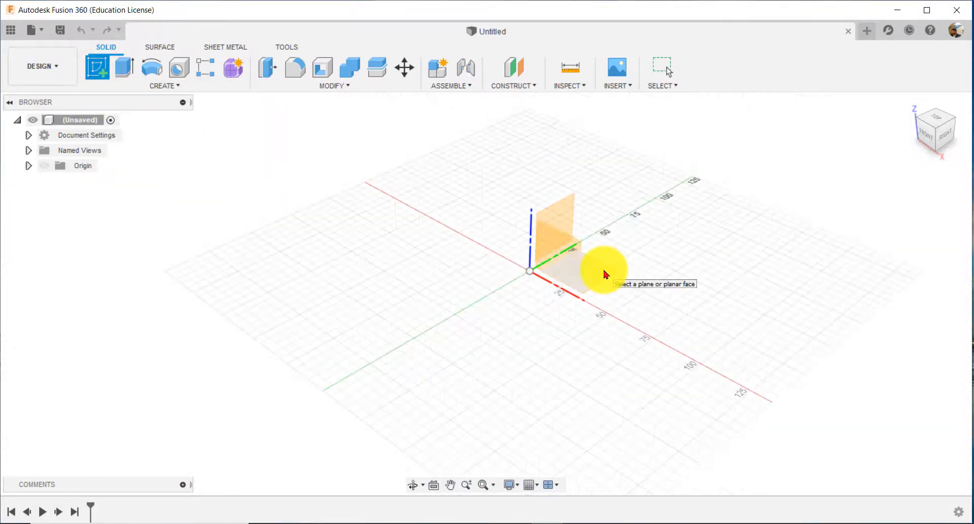
click(606, 274)
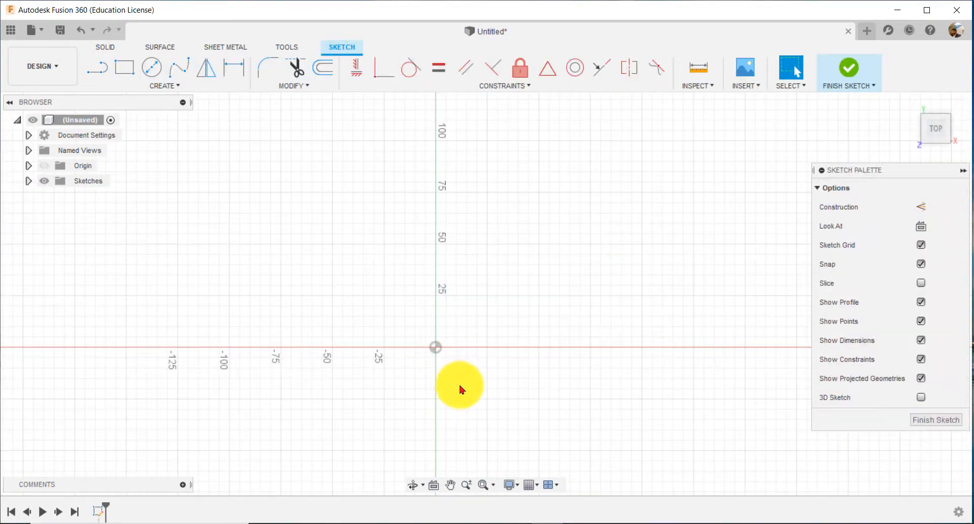
scroll(475, 408, down, 1)
mouse_move(481, 409)
middle_down()
mouse_move(498, 391)
mouse_move(487, 338)
middle_up()
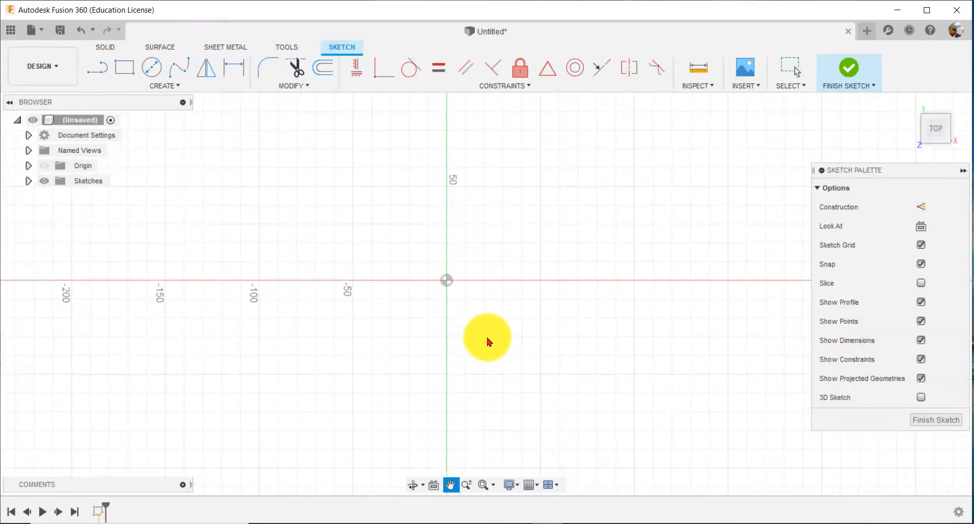
click(175, 89)
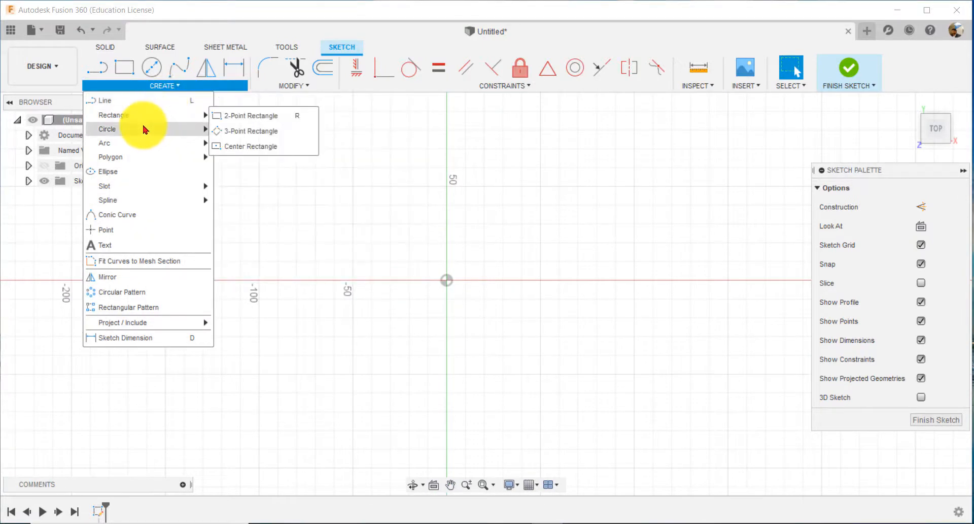
mouse_move(145, 129)
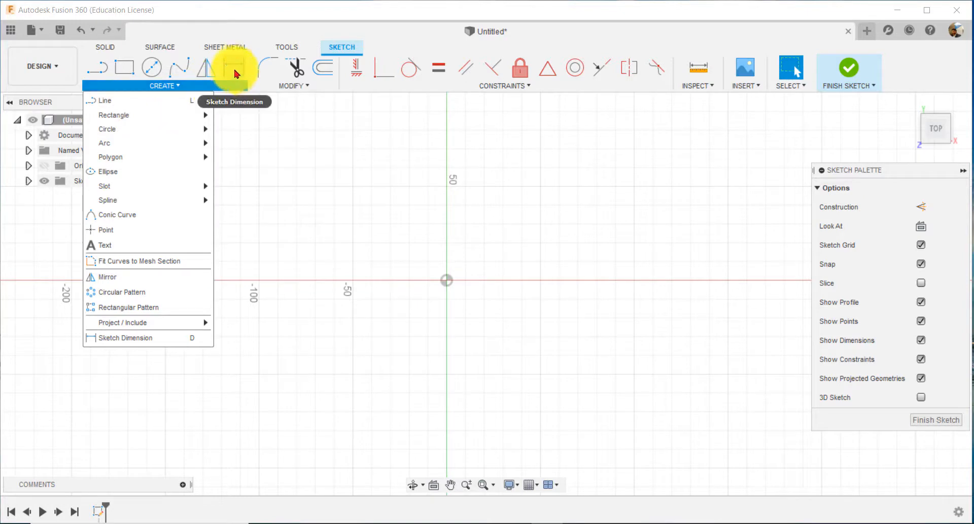
click(267, 179)
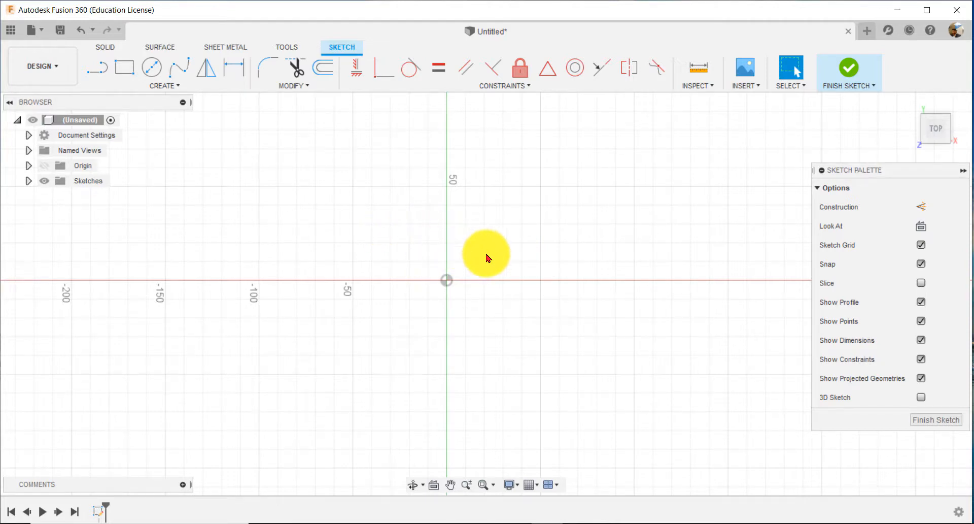
Step: Draw a two-point rectangle about 90 mm wide and 50 mm tall, left of the origin with its lower edge along the X axis
scroll(510, 261, down, 2)
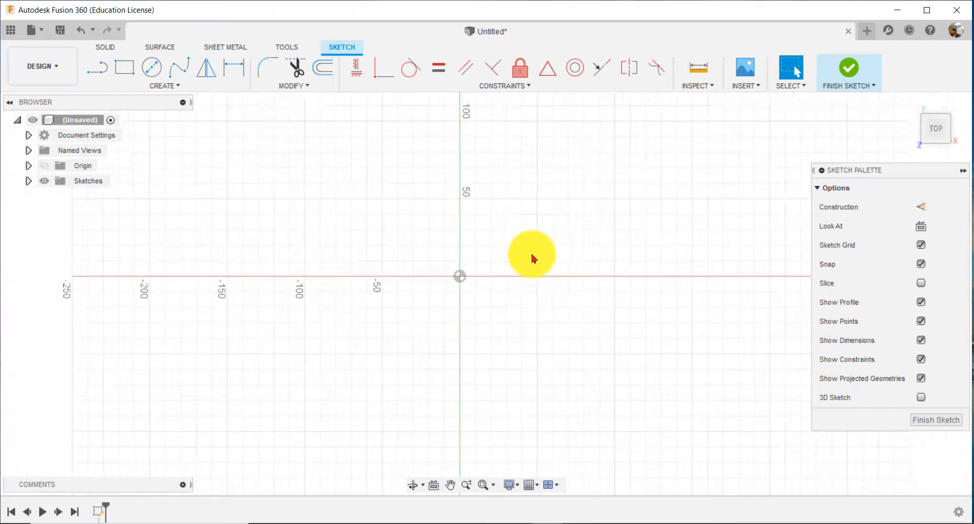
middle_drag(542, 239, 499, 290)
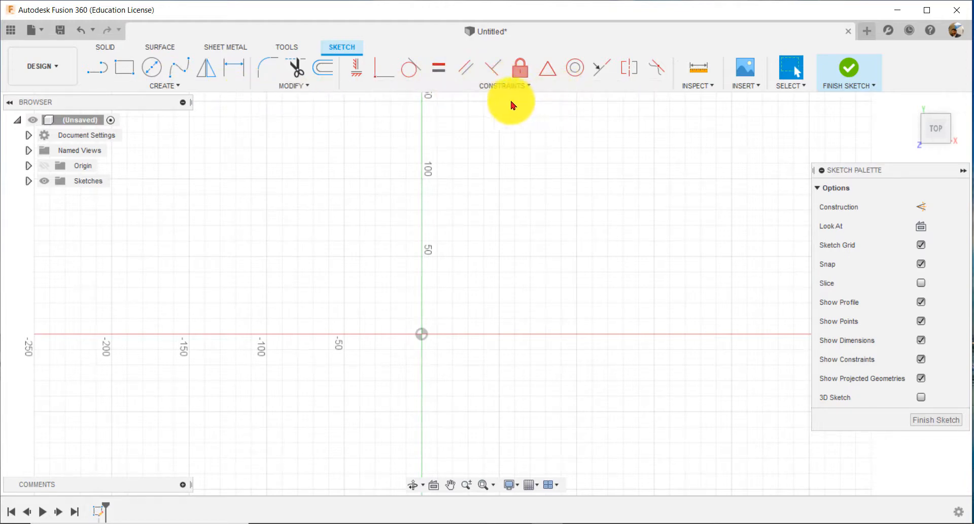
click(169, 86)
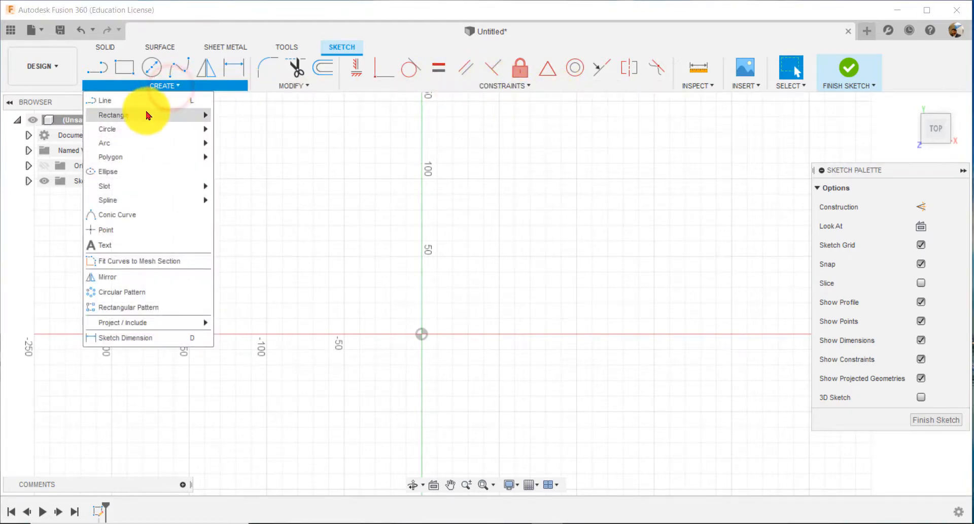
mouse_move(148, 115)
click(250, 112)
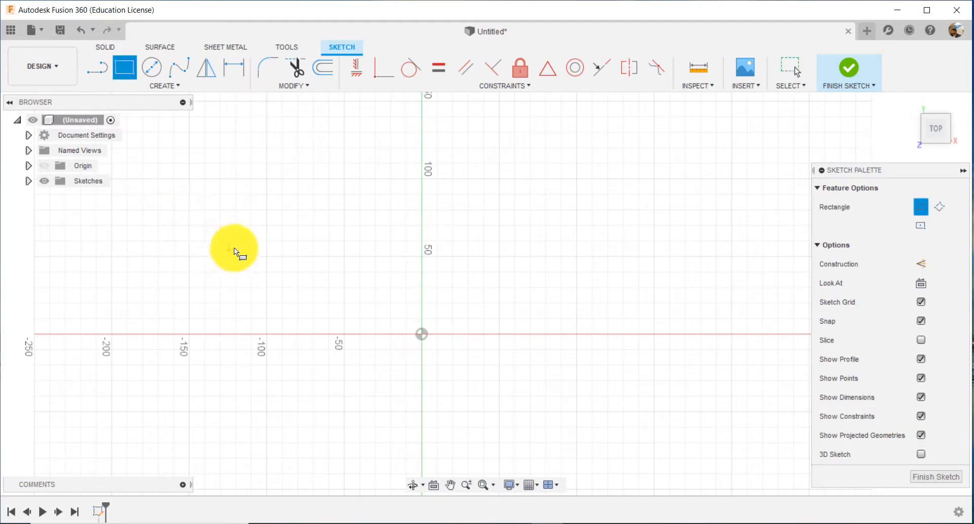
click(269, 257)
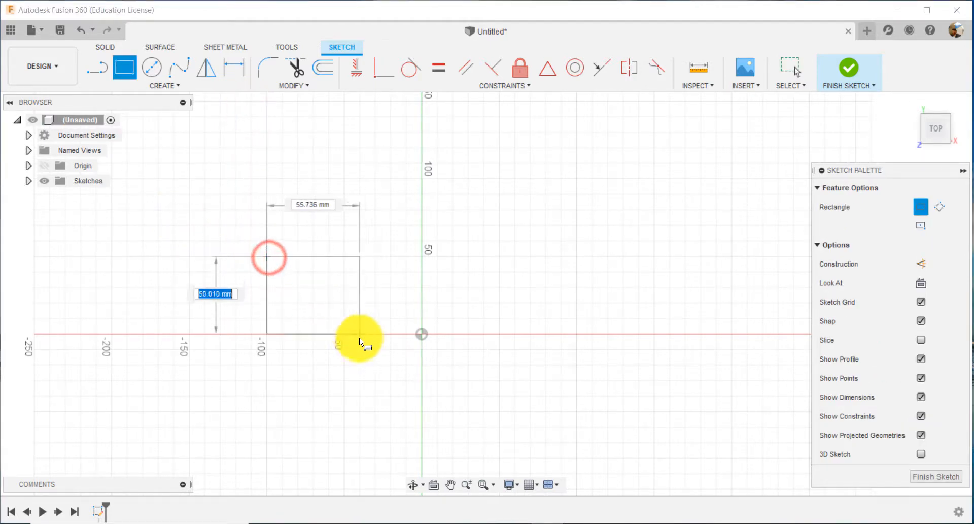
click(409, 336)
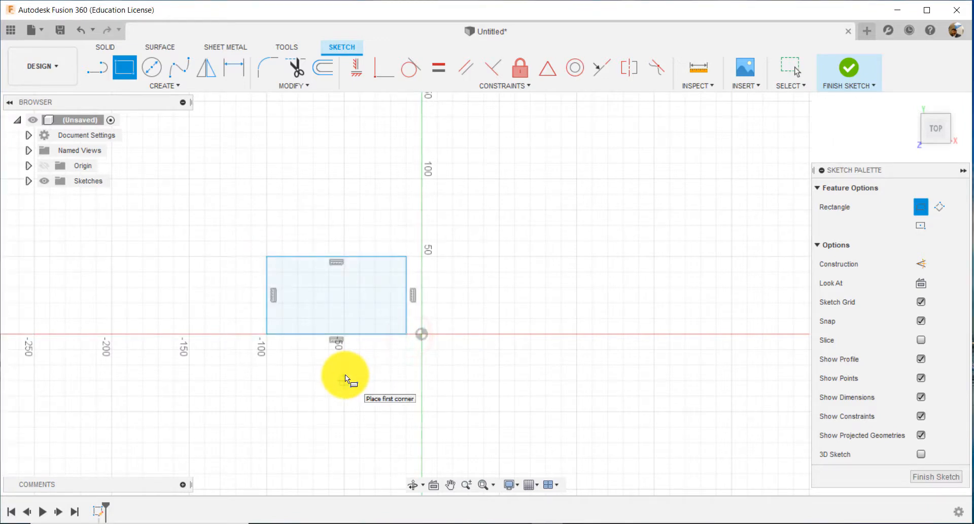
key(Escape)
Step: Pull the rectangle's right edge inward so the rectangle is about 83 mm wide
scroll(326, 352, up, 4)
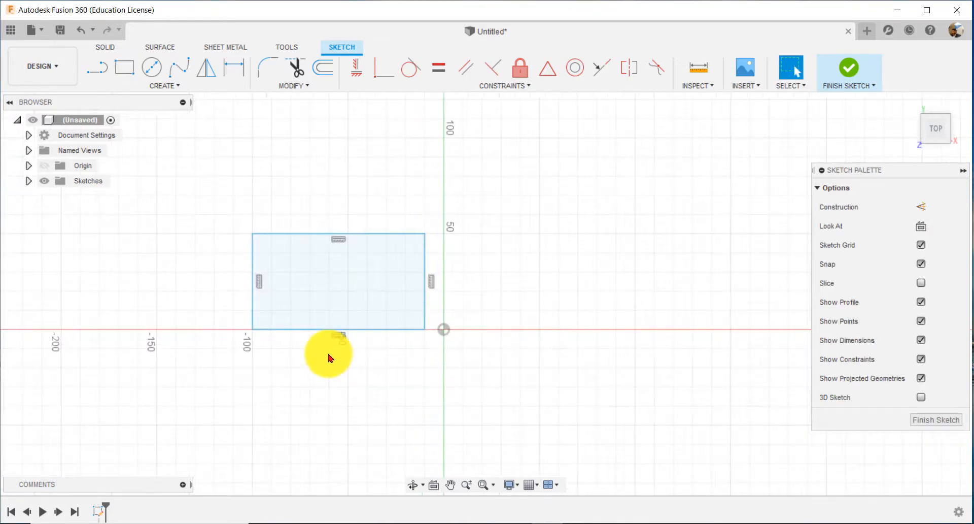
click(462, 233)
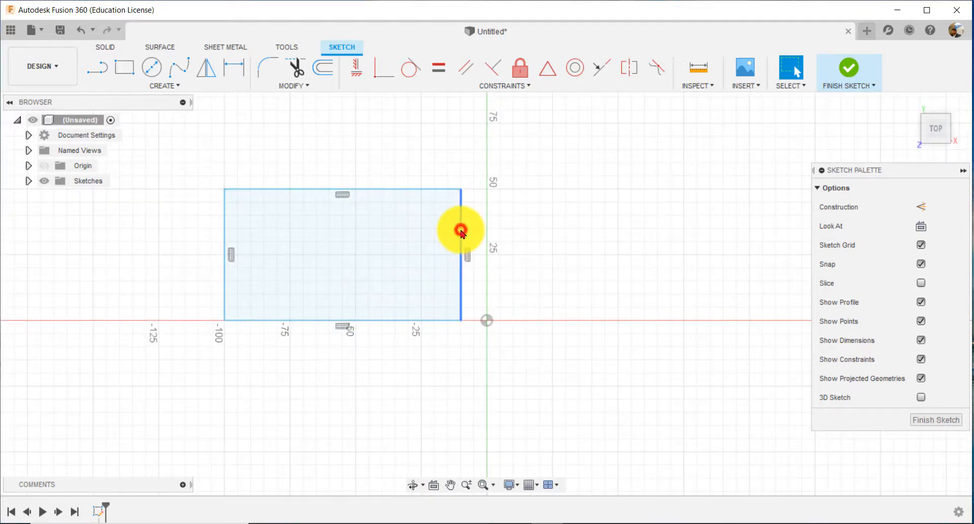
drag(462, 232, 443, 222)
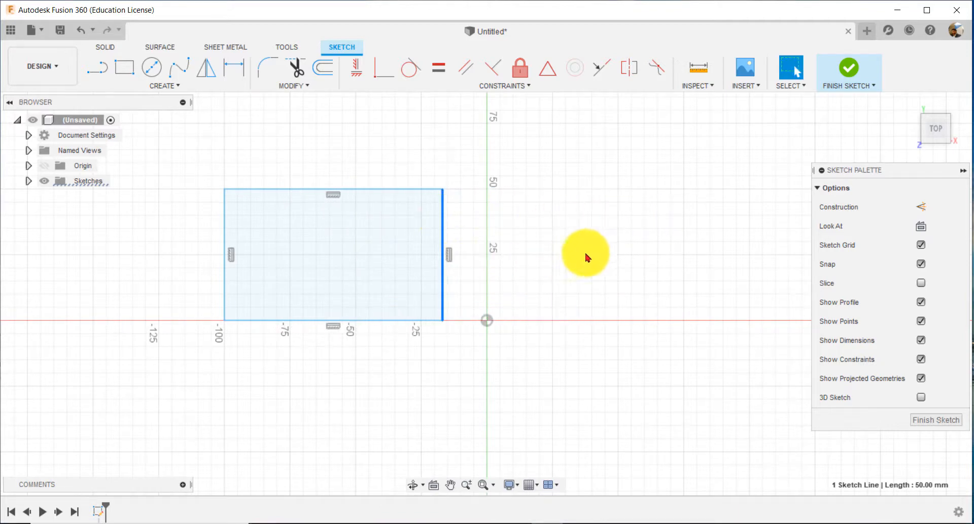
click(586, 256)
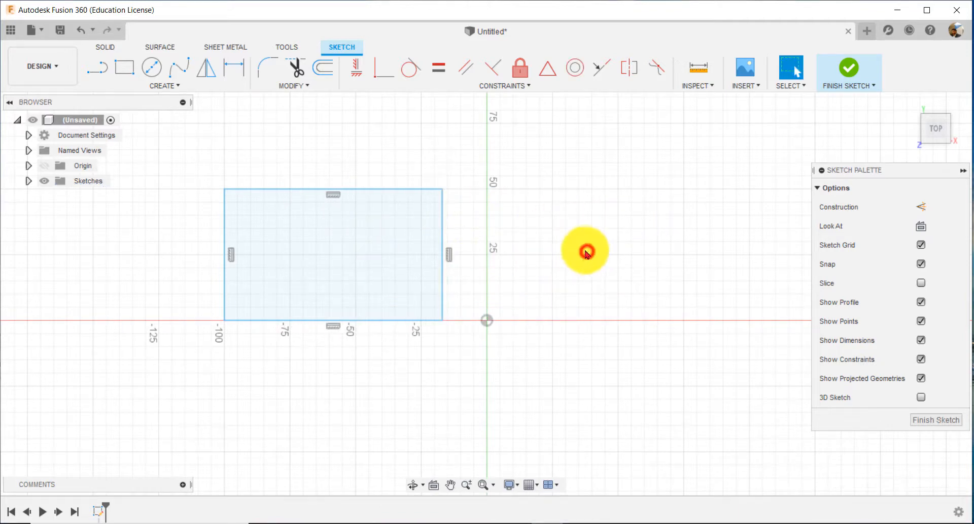
double_click(318, 189)
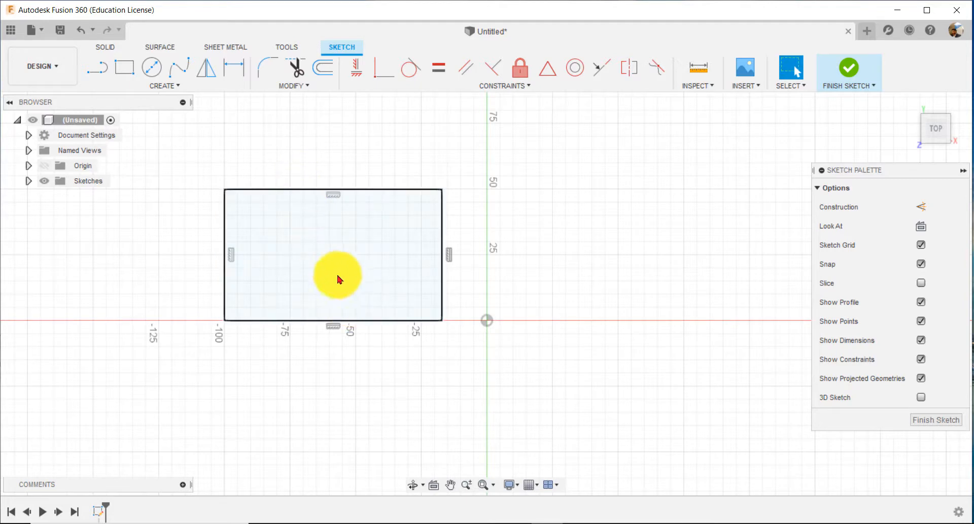
Step: Dimension the rectangle to 100 mm wide along its lower edge and 50 mm tall along its left edge
click(240, 69)
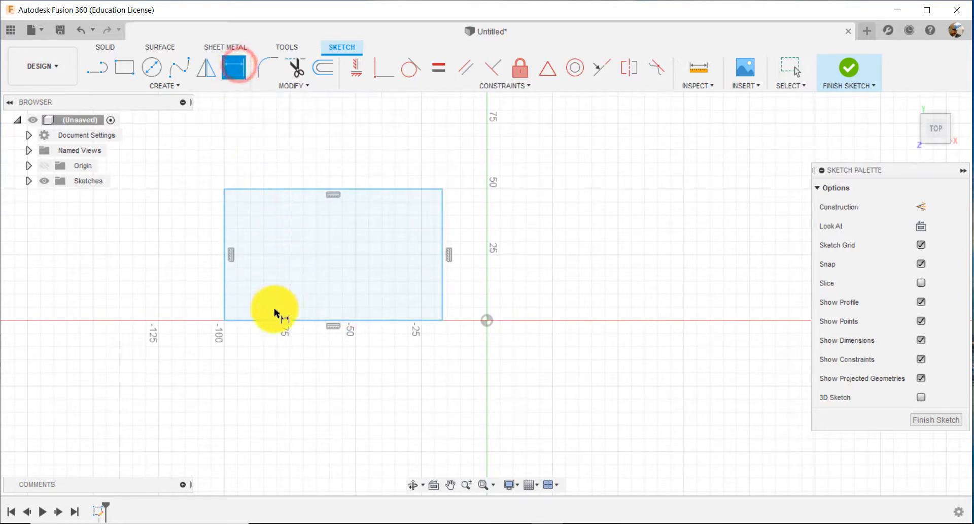
click(279, 319)
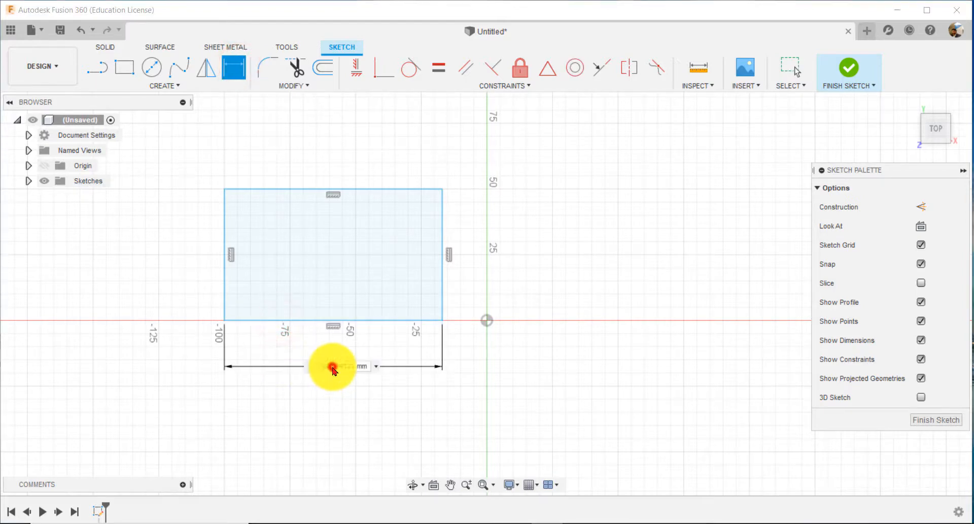
click(332, 368)
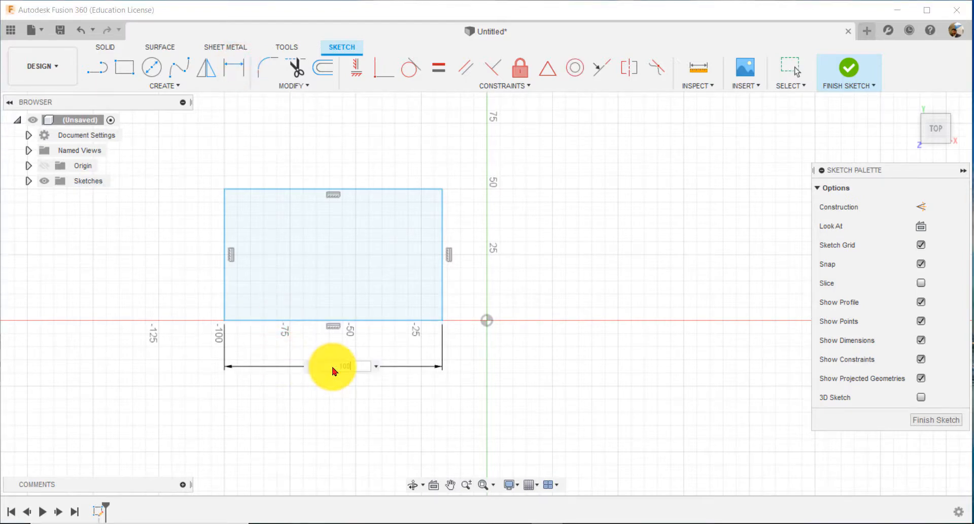
text(100)
key(Return)
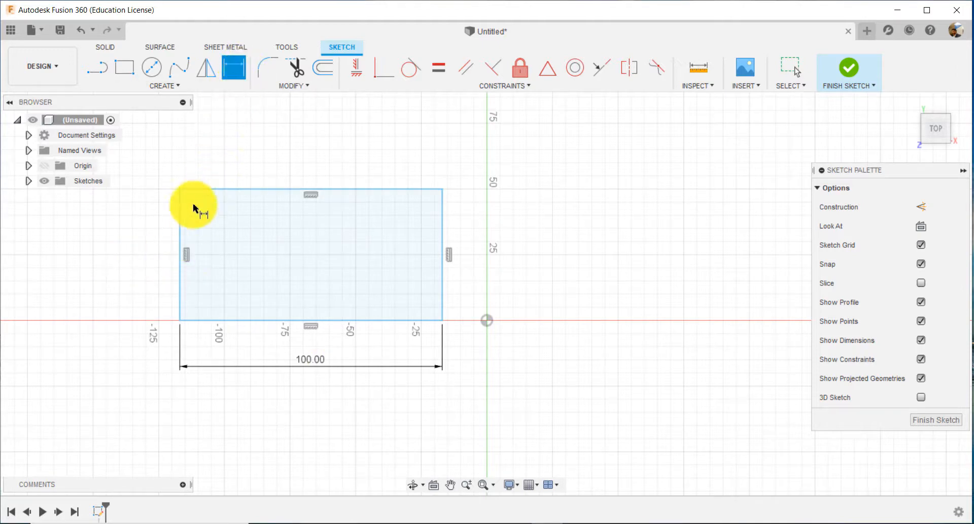
click(179, 215)
click(140, 222)
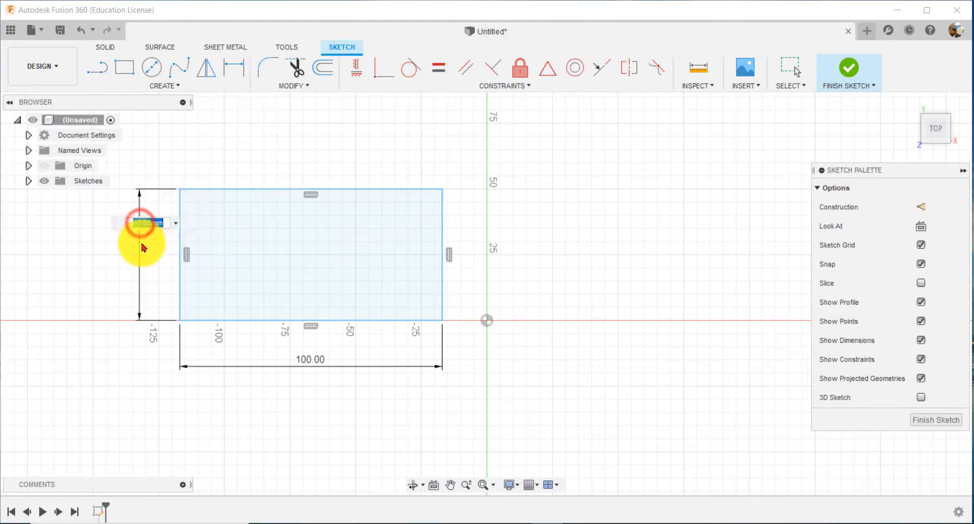
key(Return)
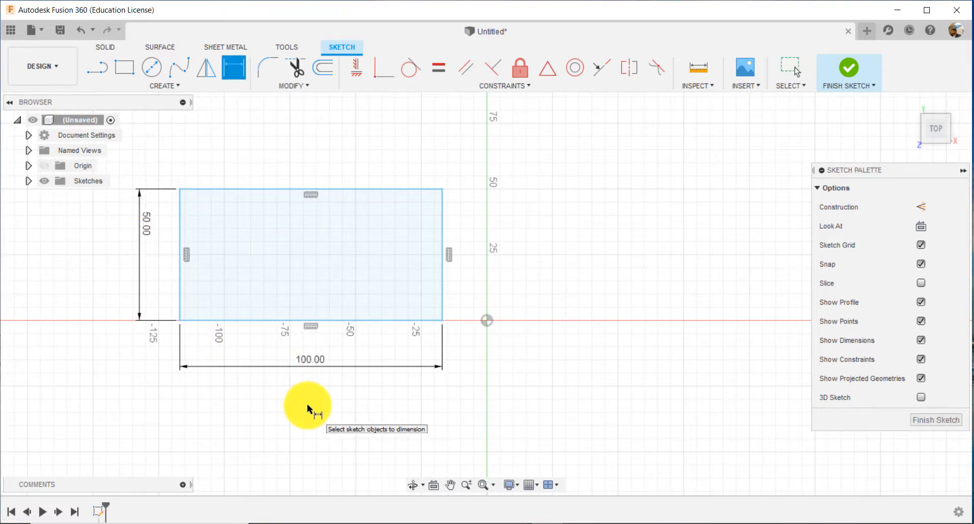
key(Escape)
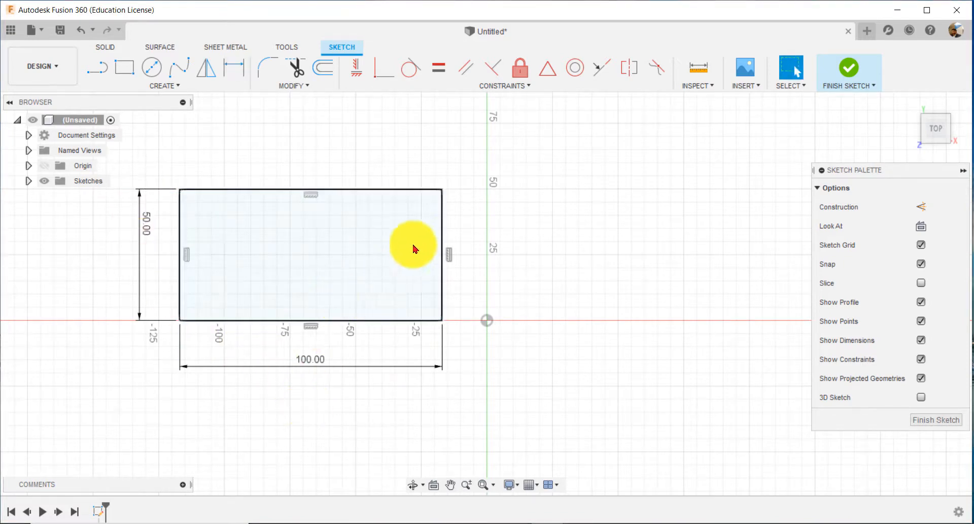
Step: Move the dimensioned rectangle by its edges to about 11 mm above the X axis and 9 mm left of the Y axis
mouse_move(441, 216)
mouse_down()
mouse_move(542, 200)
mouse_move(487, 156)
mouse_move(544, 223)
mouse_move(463, 265)
mouse_move(388, 261)
mouse_move(489, 213)
mouse_move(430, 180)
mouse_move(489, 165)
mouse_move(432, 224)
mouse_move(429, 207)
mouse_move(454, 213)
mouse_move(444, 213)
mouse_up()
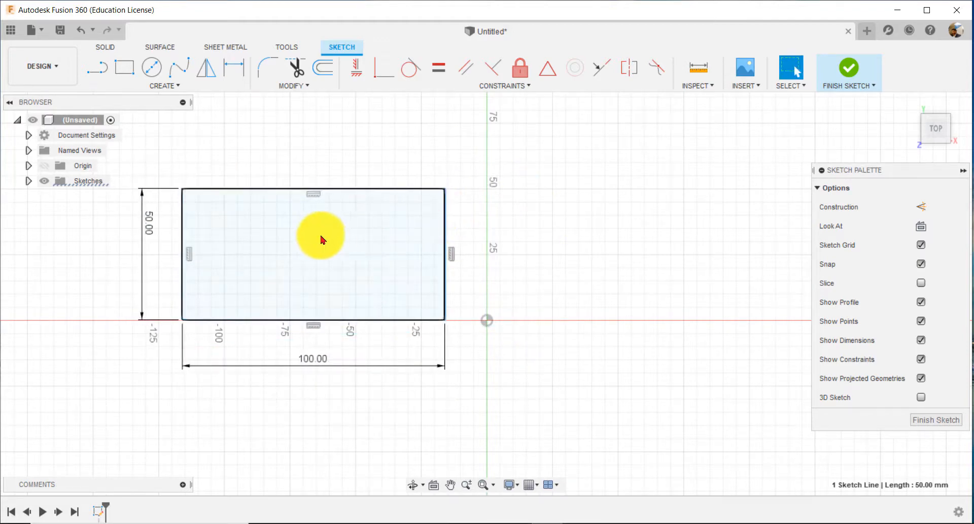
click(603, 223)
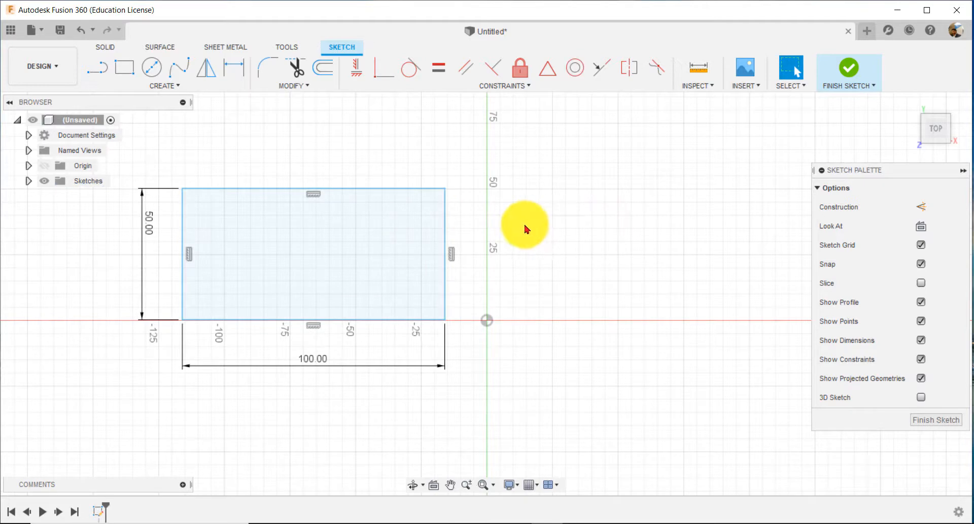
drag(365, 192, 361, 185)
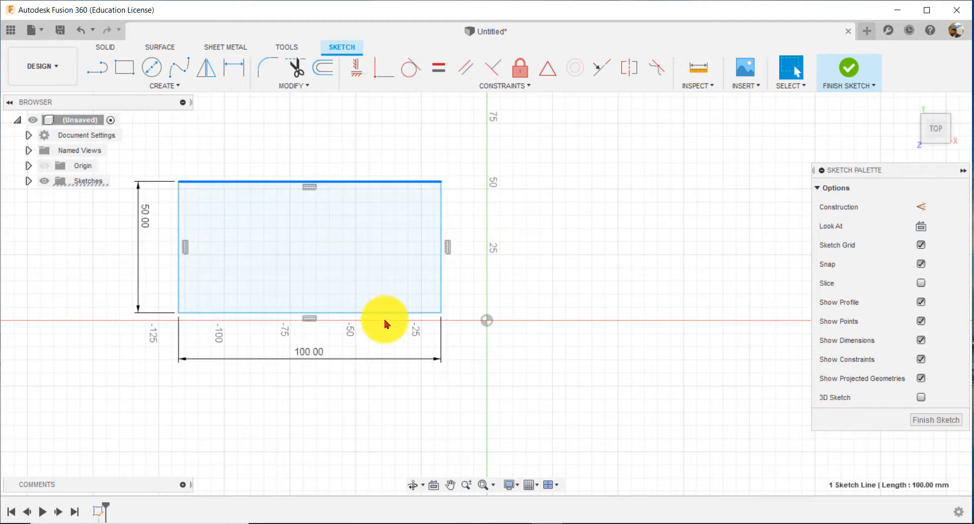
drag(388, 312, 400, 291)
click(592, 284)
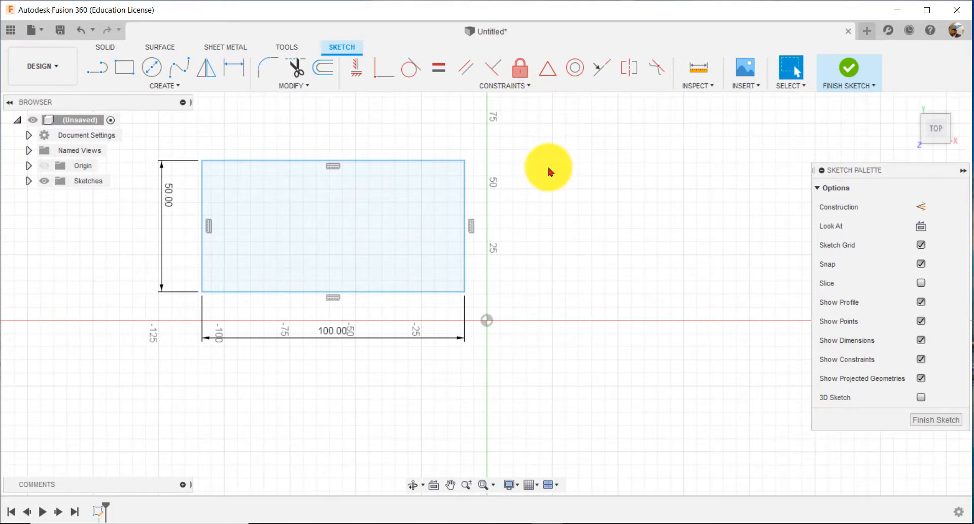
Step: Draw a slightly sloped line about 140 mm long right of the rectangle and make it horizontal with a Horizontal/Vertical constraint
scroll(550, 172, down, 2)
mouse_move(602, 178)
middle_down()
mouse_move(587, 207)
mouse_move(431, 275)
middle_up()
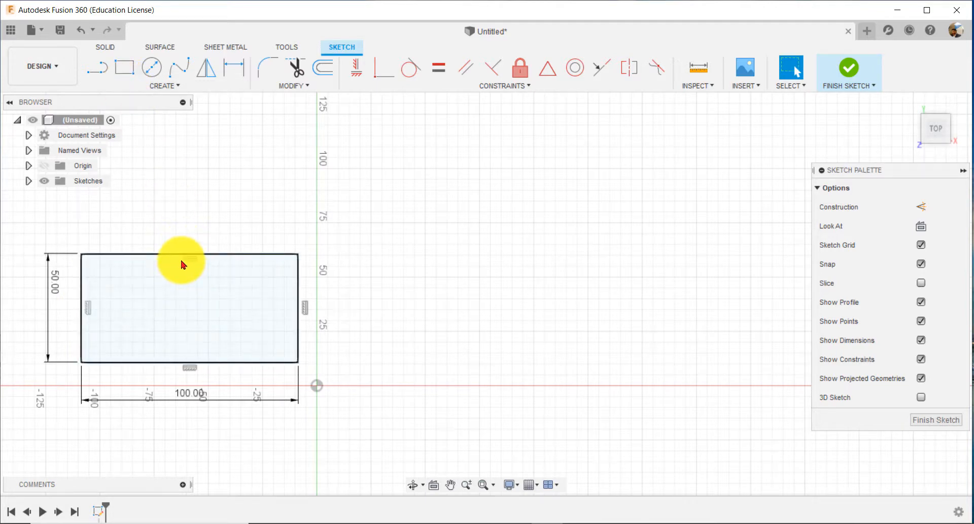
click(91, 71)
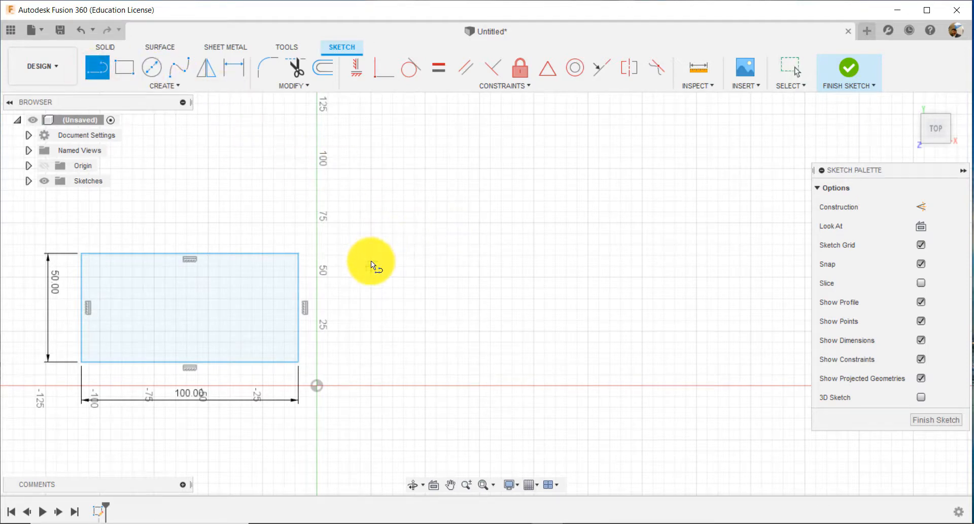
click(371, 264)
click(674, 232)
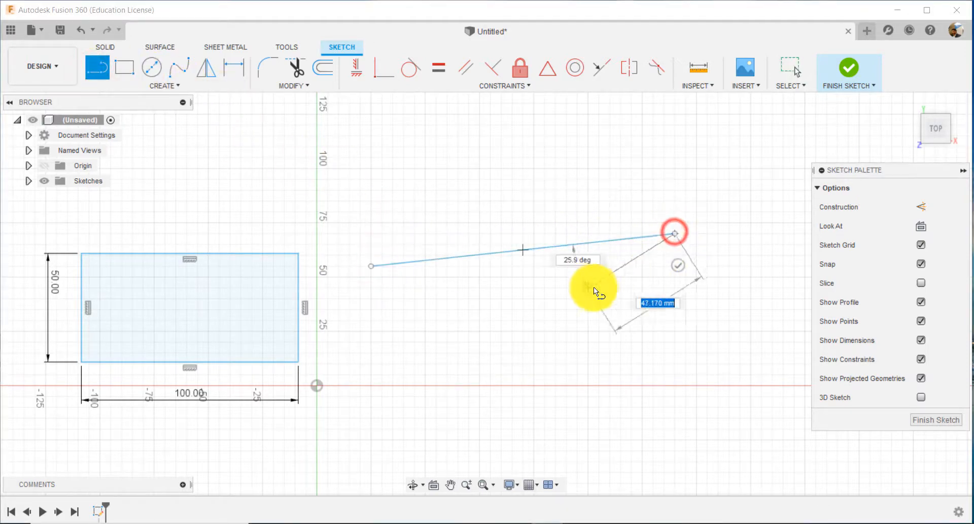
click(678, 265)
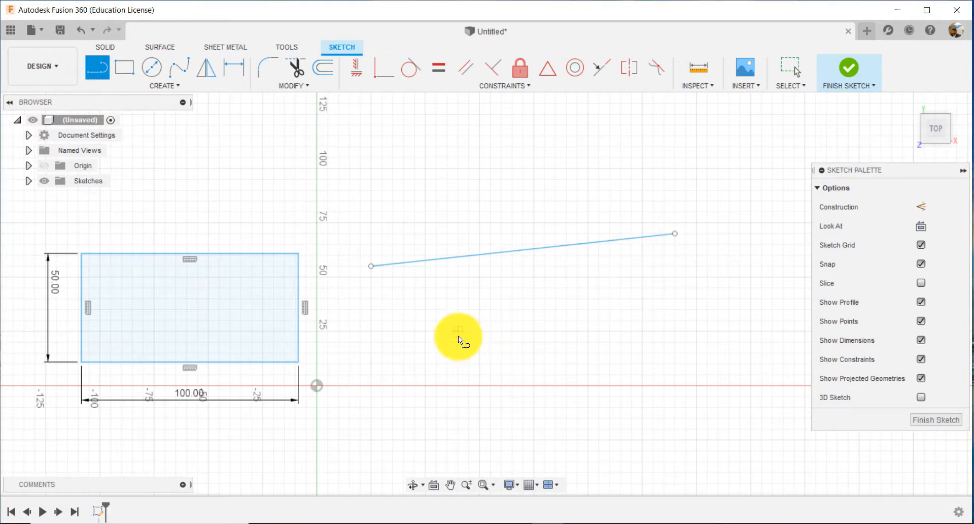
key(Escape)
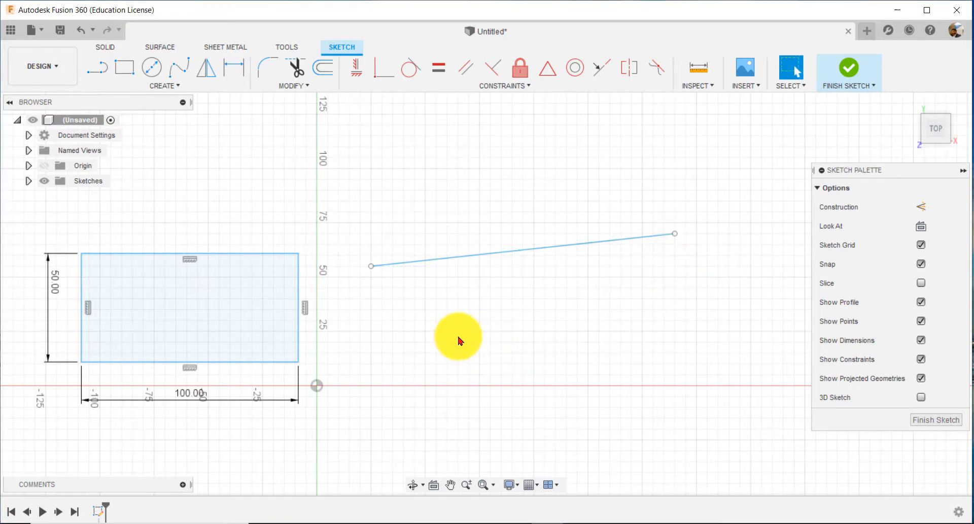
click(357, 69)
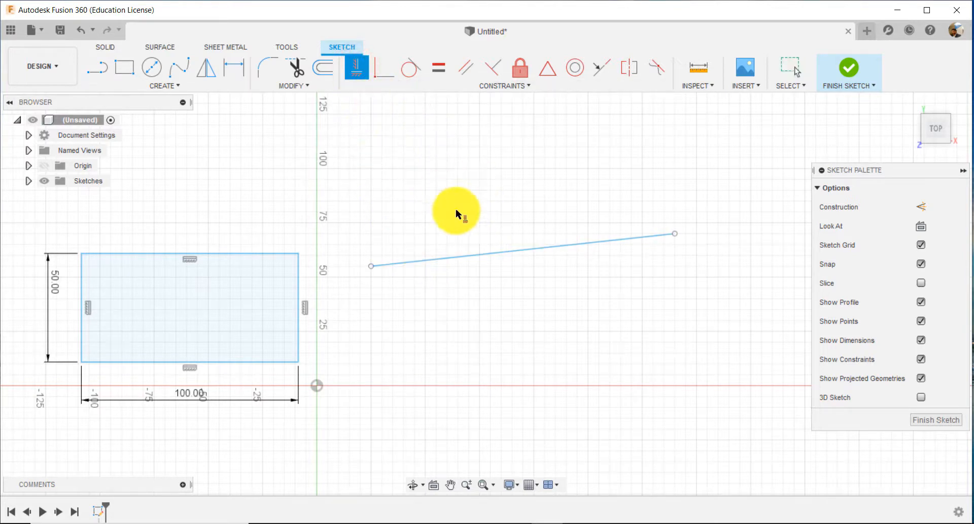
click(516, 248)
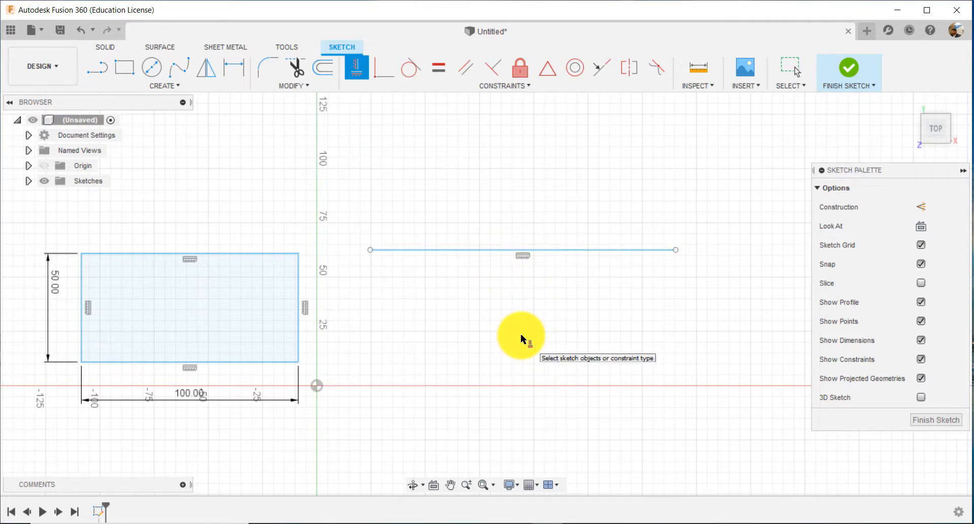
Step: Move the horizontal line down to about 48 mm above the X axis
key(Escape)
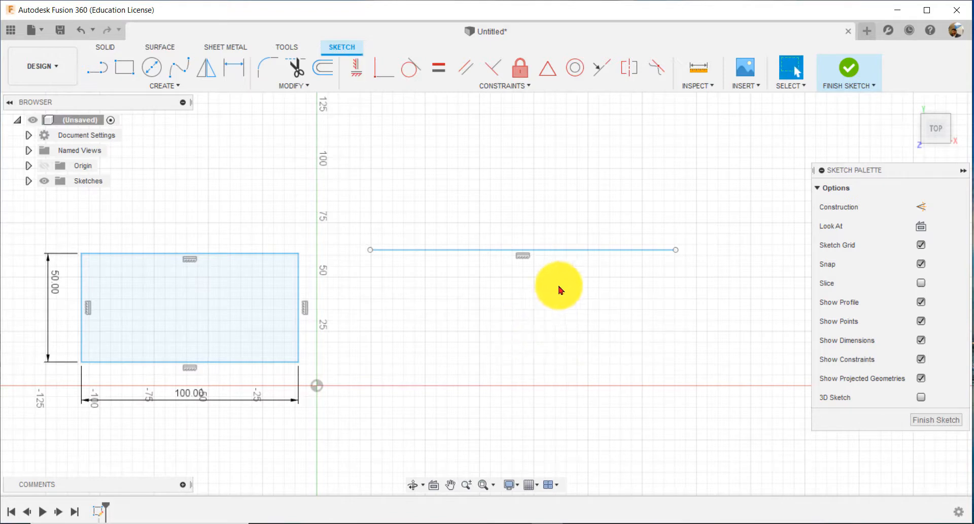
click(569, 250)
mouse_move(569, 250)
mouse_down()
mouse_move(595, 181)
mouse_move(612, 242)
mouse_move(522, 301)
mouse_move(578, 283)
mouse_move(516, 291)
mouse_move(583, 185)
mouse_move(518, 215)
mouse_move(573, 277)
mouse_move(562, 285)
mouse_up()
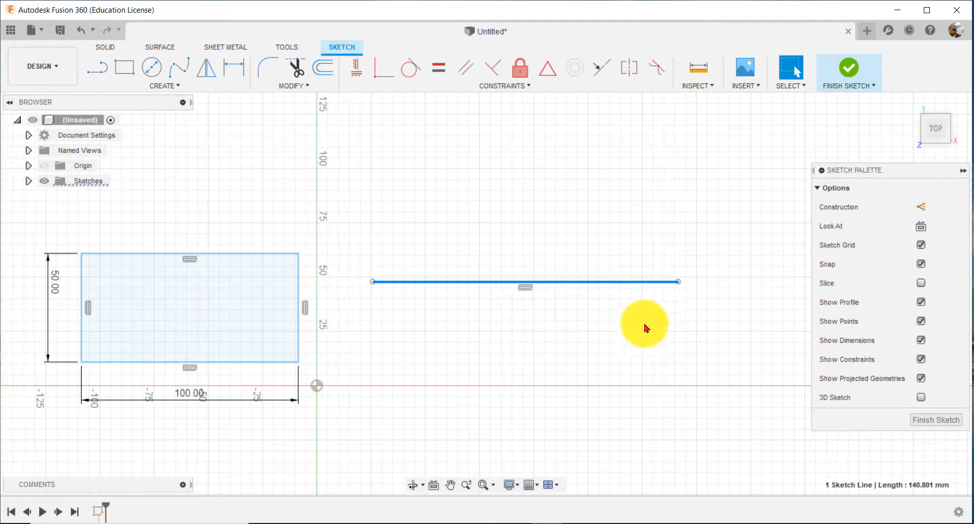
click(599, 338)
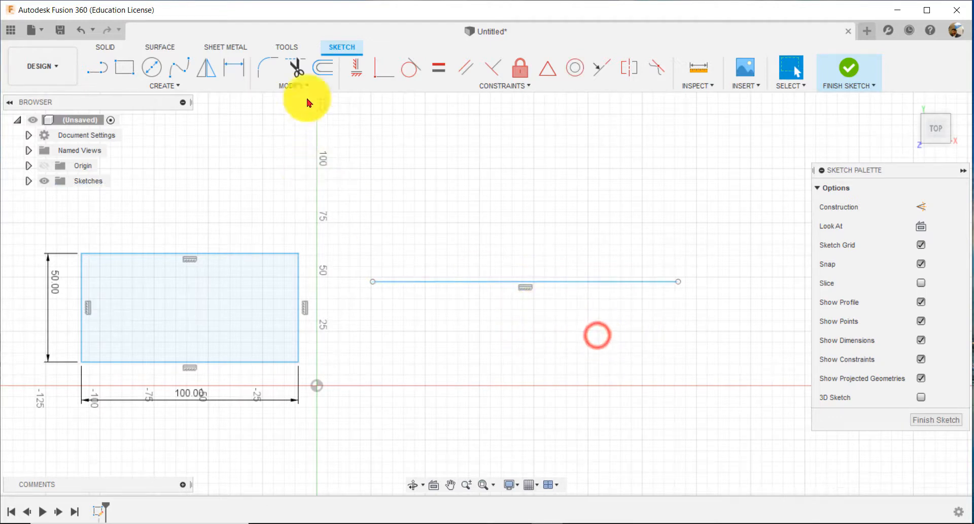
Step: Draw a short slanted line about 27 mm long above the horizontal line and make it vertical with a Horizontal/Vertical constraint
click(98, 67)
click(468, 126)
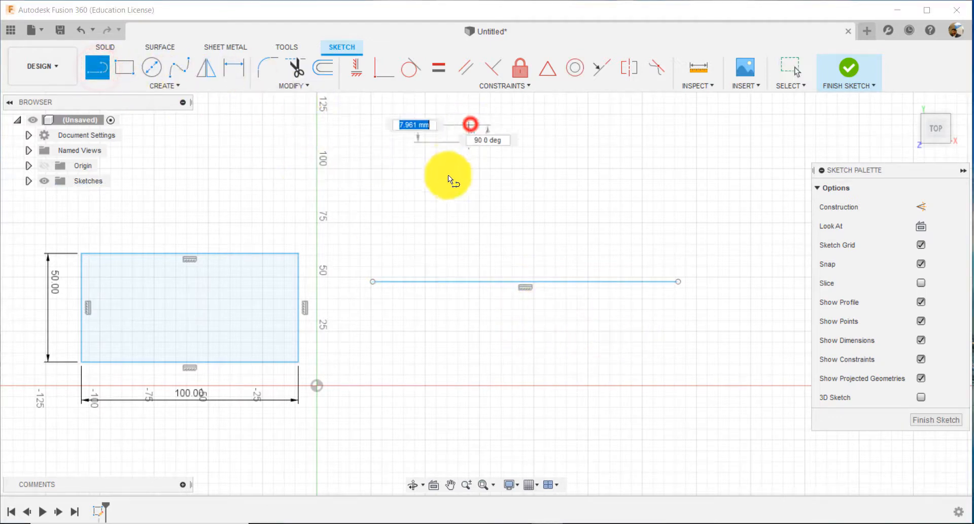
click(447, 178)
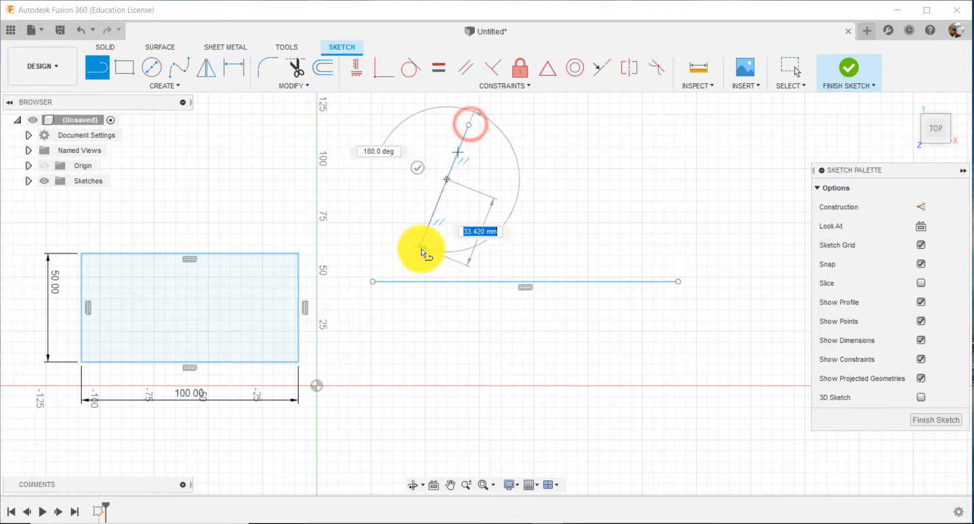
click(421, 172)
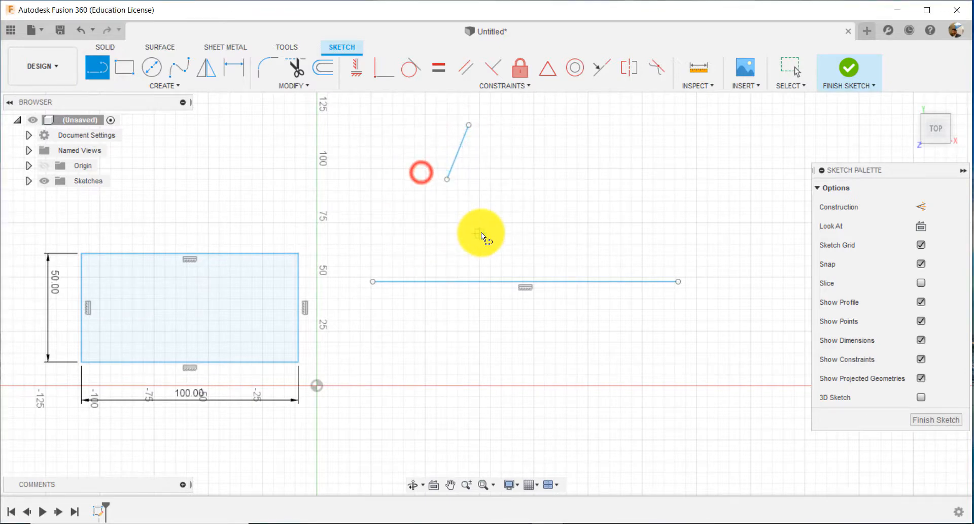
click(356, 66)
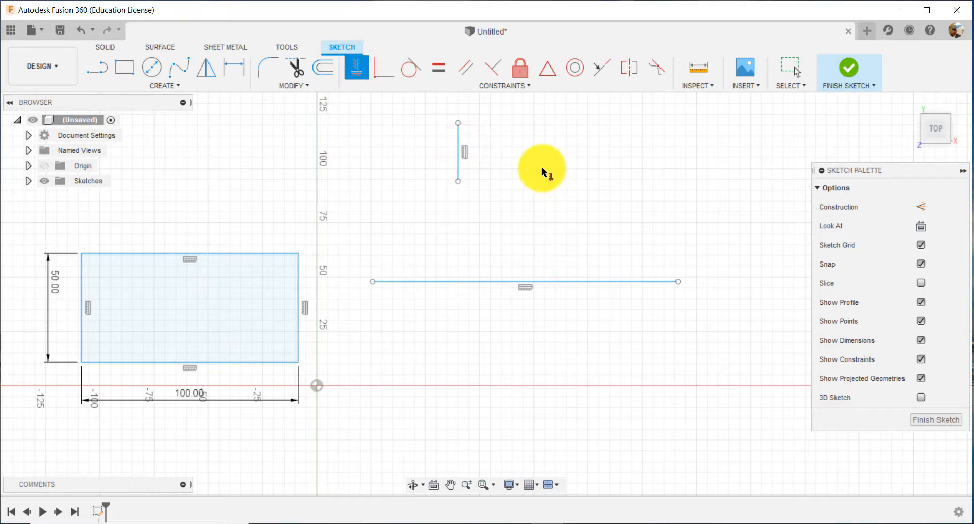
middle_drag(541, 167, 496, 238)
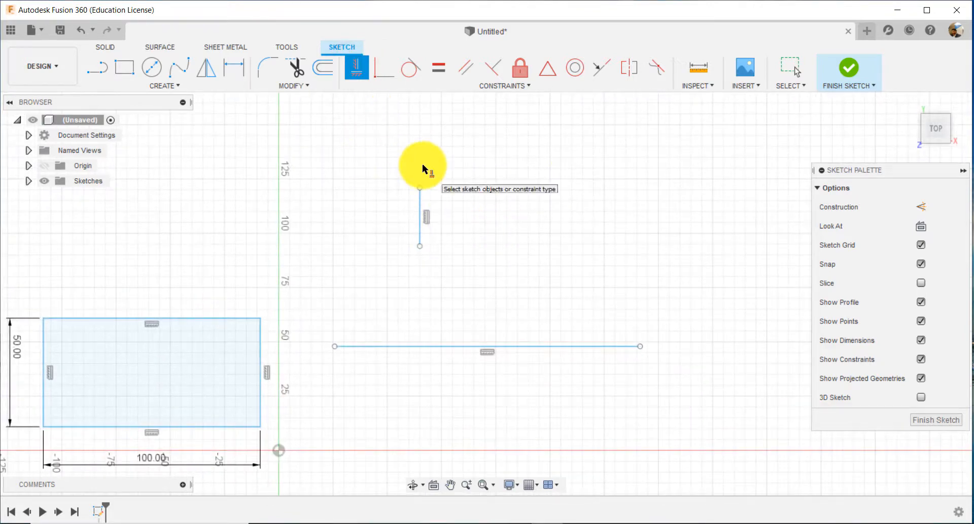
Step: Stretch the vertical line by its upper endpoint to about 70 mm long and move it to about 45 mm from the Y axis
key(Escape)
mouse_move(422, 202)
mouse_down()
mouse_move(449, 213)
mouse_move(500, 276)
mouse_move(375, 214)
mouse_move(390, 233)
mouse_move(409, 235)
mouse_move(440, 215)
mouse_move(464, 124)
mouse_move(542, 152)
mouse_move(588, 120)
mouse_move(524, 104)
mouse_move(437, 169)
mouse_move(409, 250)
mouse_move(425, 319)
mouse_move(437, 120)
mouse_up()
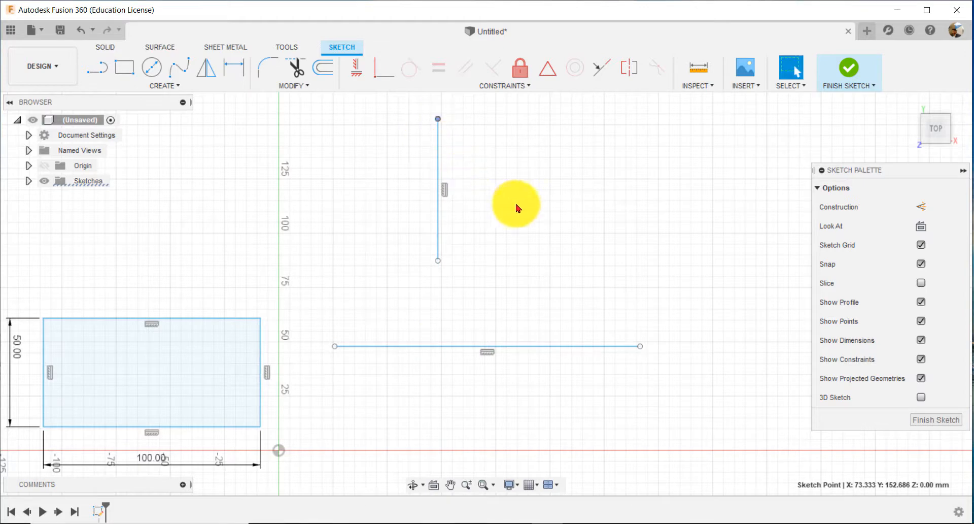
click(536, 225)
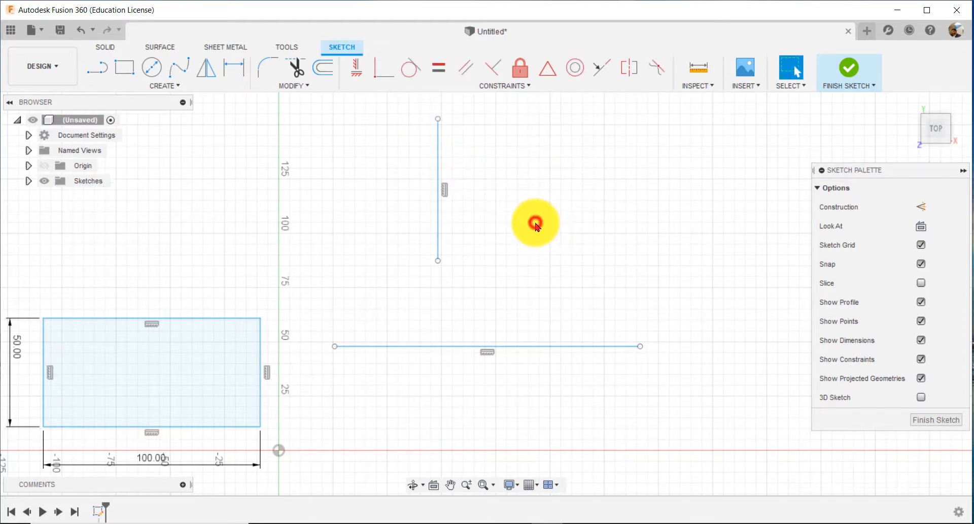
click(357, 65)
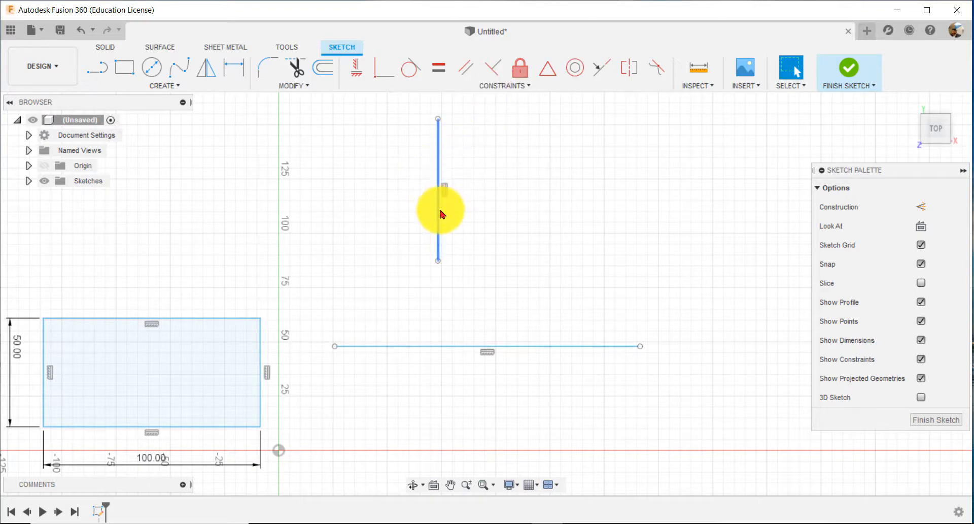
mouse_move(440, 214)
mouse_down()
mouse_move(430, 241)
mouse_move(363, 277)
mouse_up()
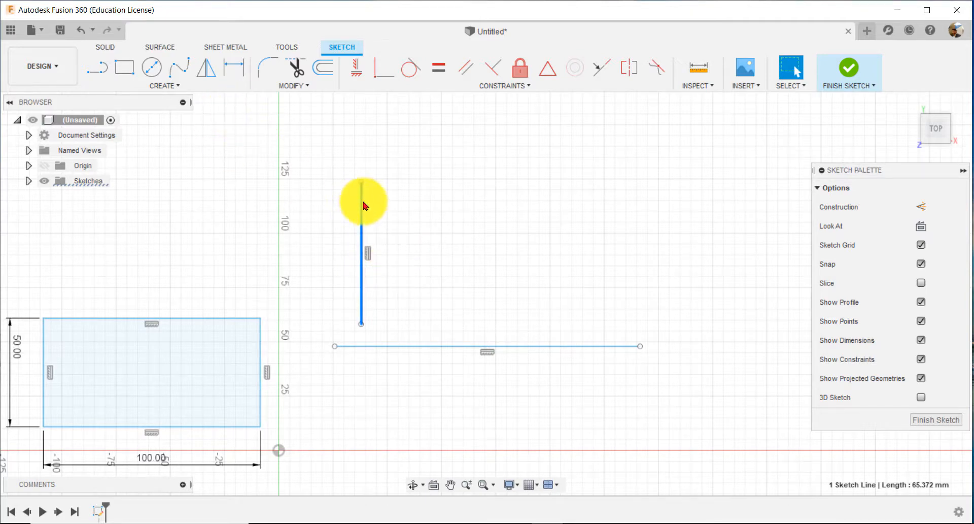
mouse_move(364, 204)
mouse_down()
mouse_move(382, 137)
mouse_move(385, 196)
mouse_move(377, 173)
mouse_up()
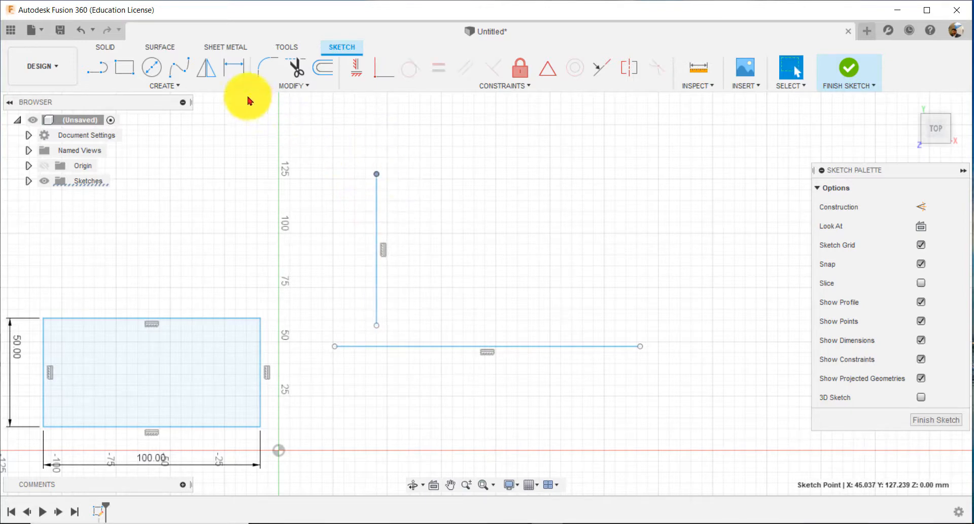
Step: Dimension the vertical line to 100 mm long, placing the dimension between the line and the Y axis
click(234, 70)
click(377, 211)
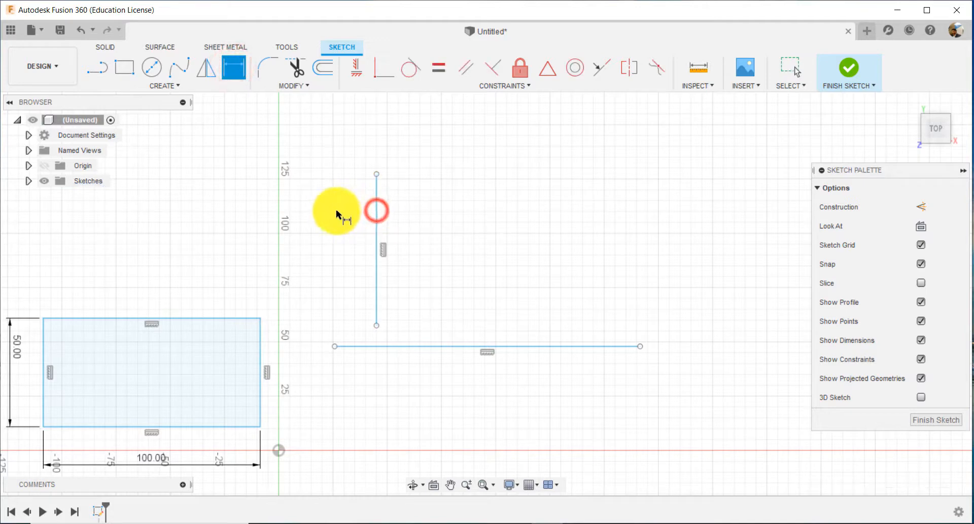
click(376, 225)
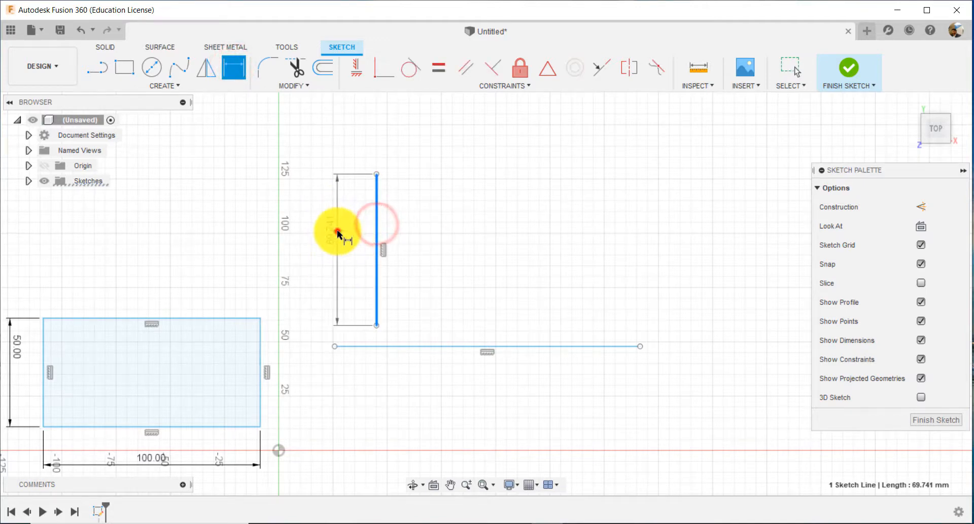
click(337, 232)
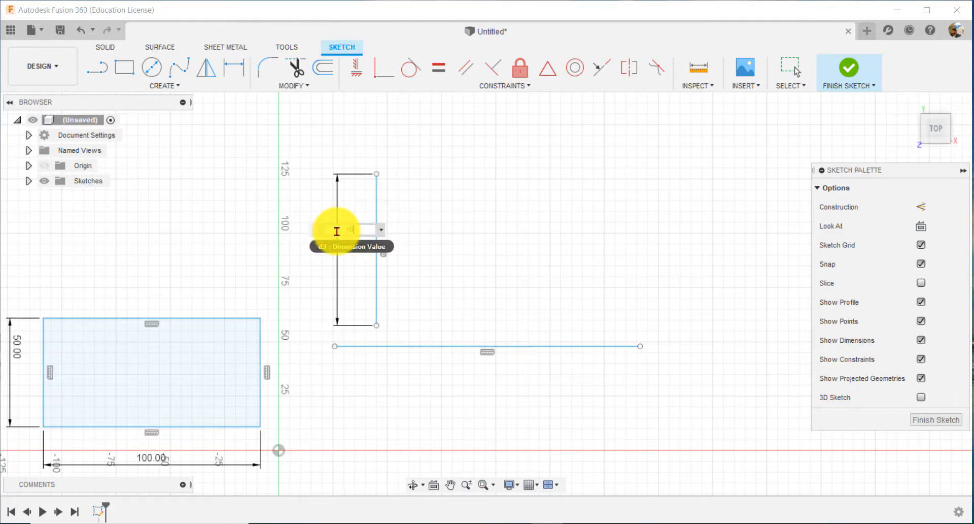
text(100)
key(Return)
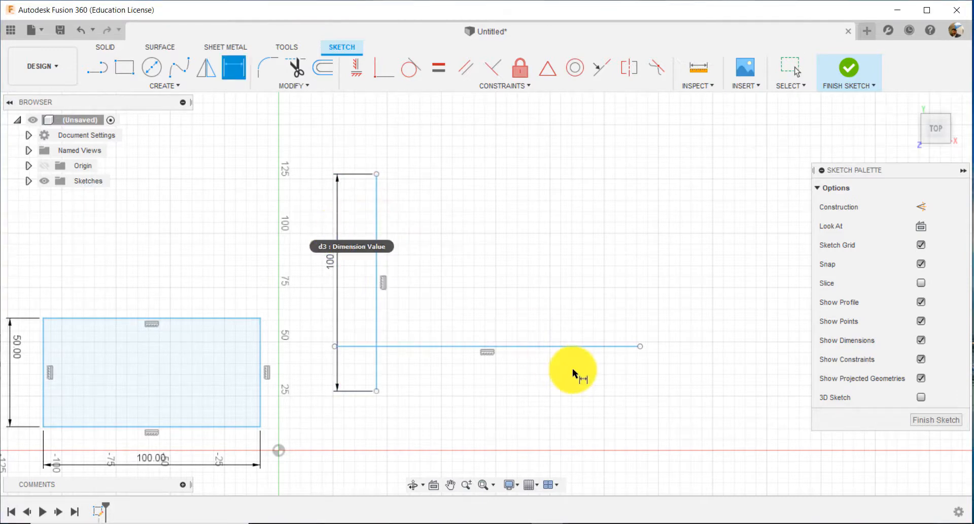
key(Escape)
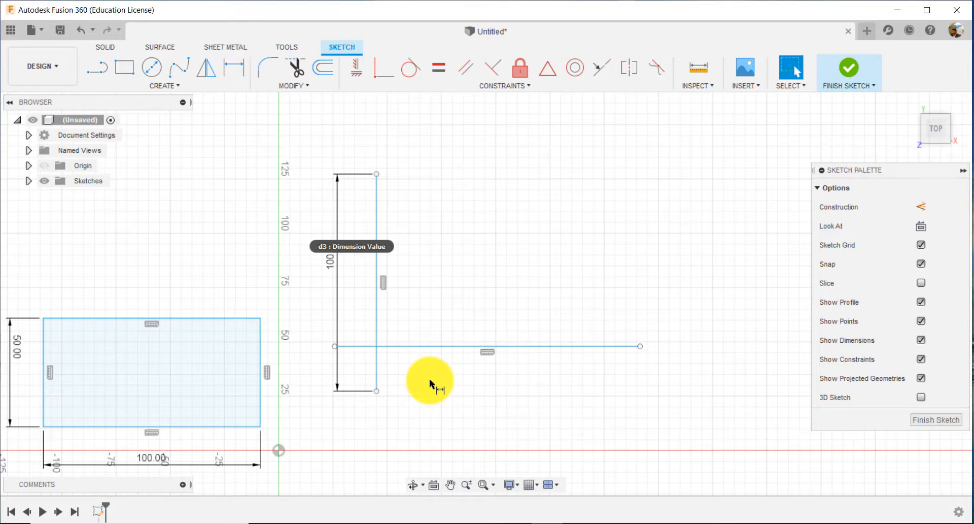
Step: Move the dimensioned vertical line so its lower endpoint sits just above the horizontal line's left endpoint
drag(374, 273, 387, 210)
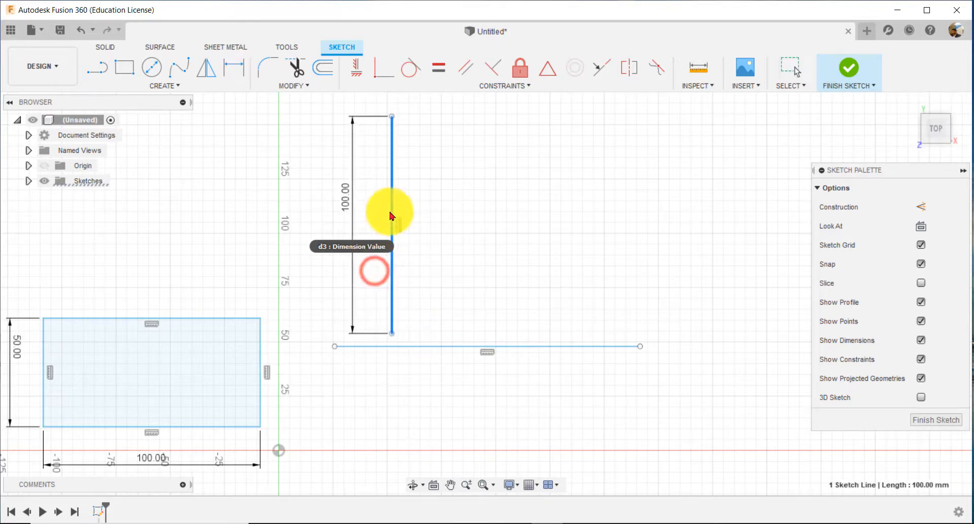
mouse_move(391, 334)
mouse_down()
mouse_move(402, 404)
mouse_move(716, 329)
mouse_move(496, 338)
mouse_move(322, 399)
mouse_move(461, 411)
mouse_move(647, 393)
mouse_move(657, 315)
mouse_move(501, 352)
mouse_move(387, 363)
mouse_move(362, 333)
mouse_move(333, 331)
mouse_up()
click(392, 385)
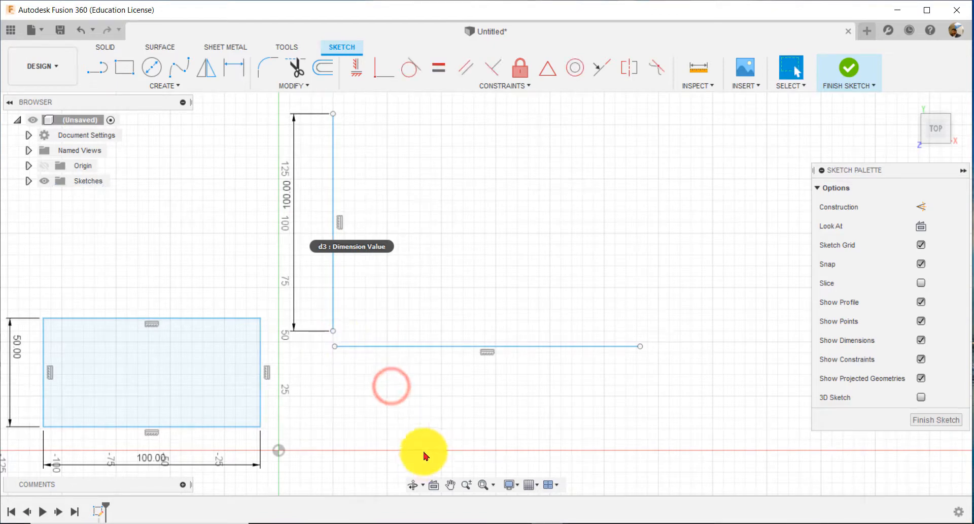
Step: Draw a center-diameter circle about 108 mm in diameter above the horizontal line, to the right of the vertical line
scroll(555, 309, down, 3)
middle_drag(626, 289, 502, 329)
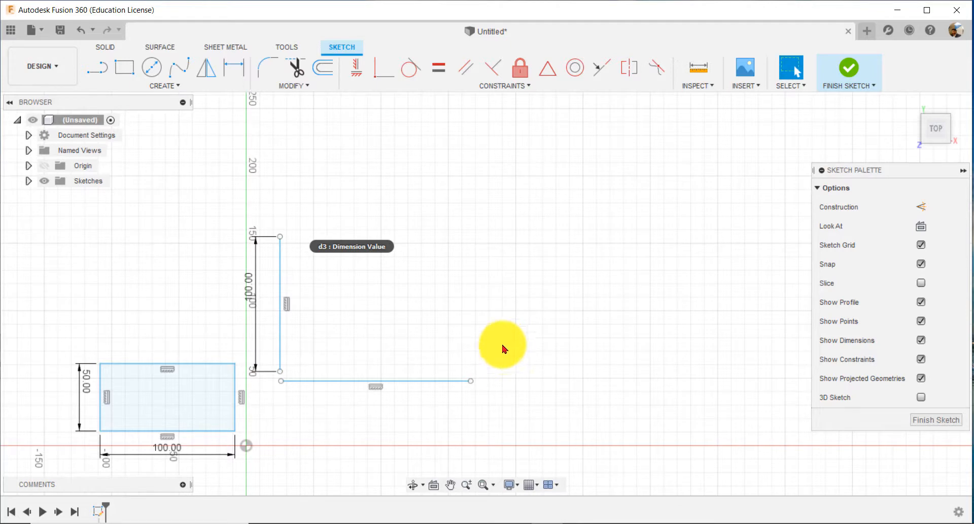
click(151, 66)
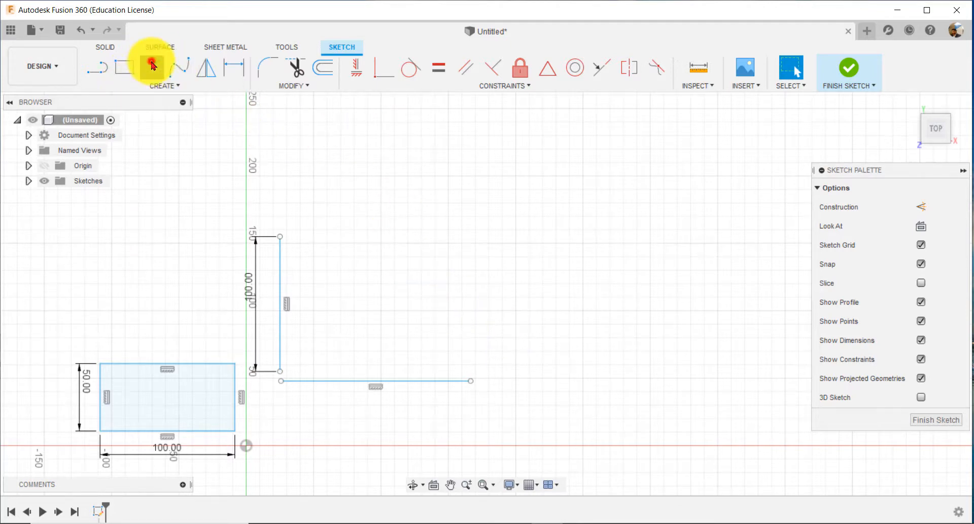
click(450, 216)
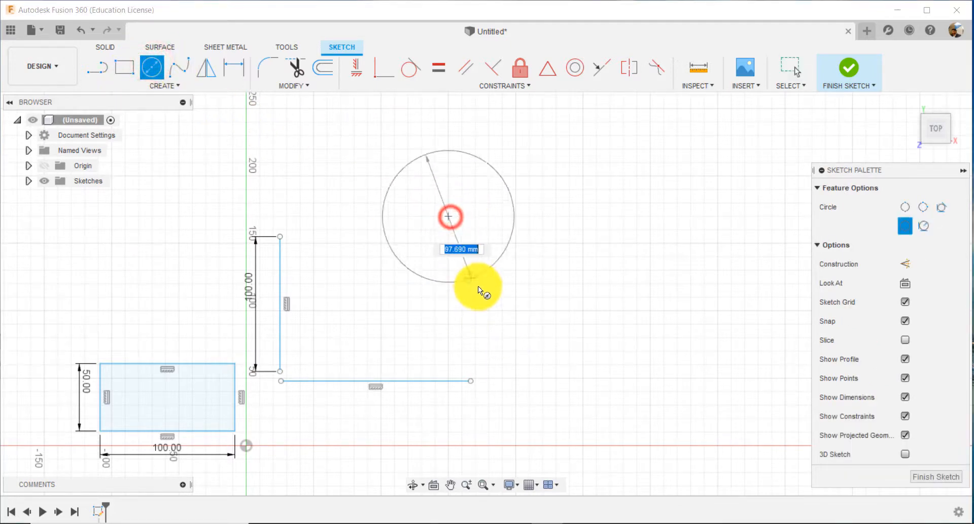
click(479, 287)
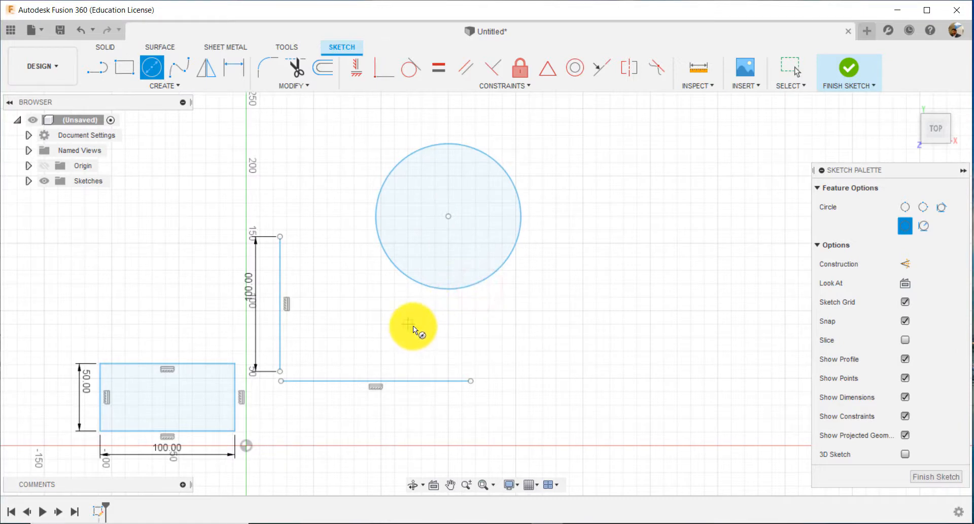
key(Escape)
Step: Dimension the circle to a diameter of 80 mm, placing the dimension at its upper left
click(234, 66)
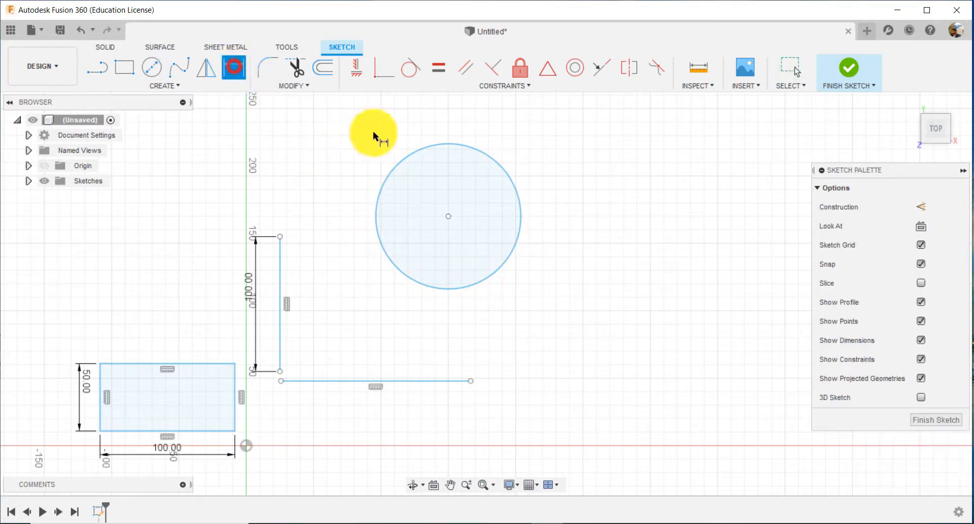
click(441, 147)
click(364, 158)
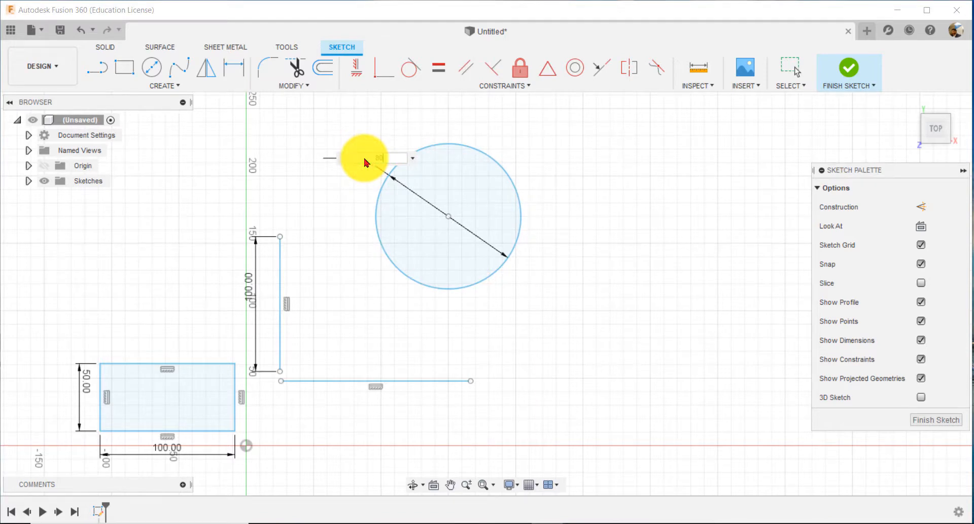
text(60)
key(Return)
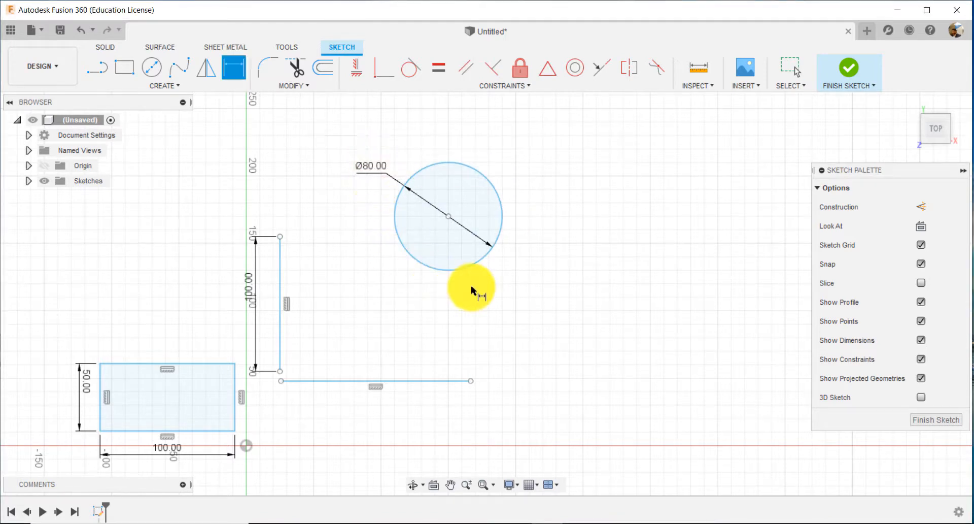
key(Escape)
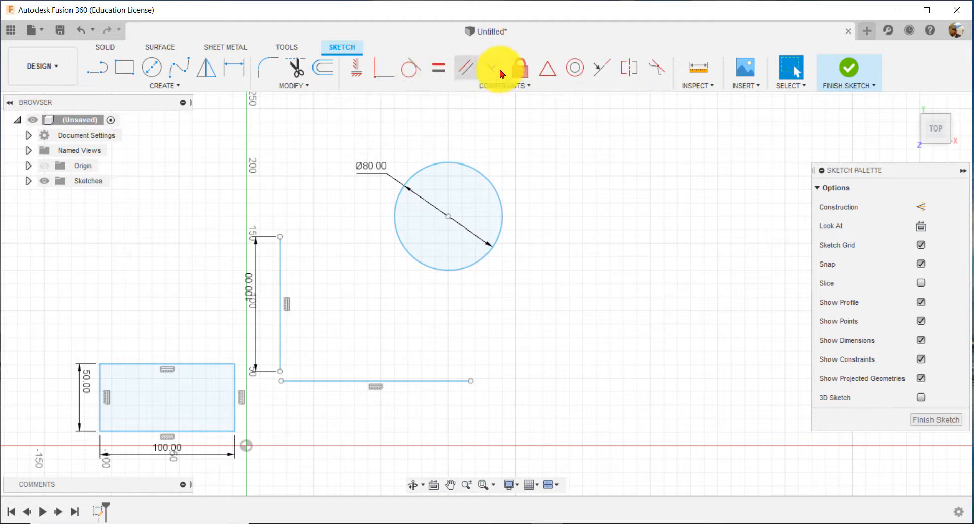
Step: Draw a second circle about 57 mm in diameter below and to the right of the 80 mm circle
click(151, 67)
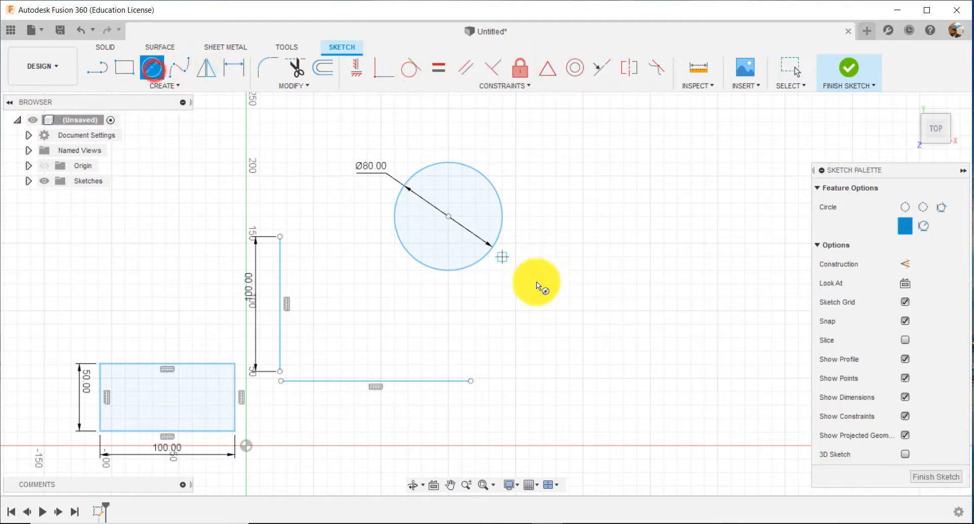
click(541, 311)
click(566, 339)
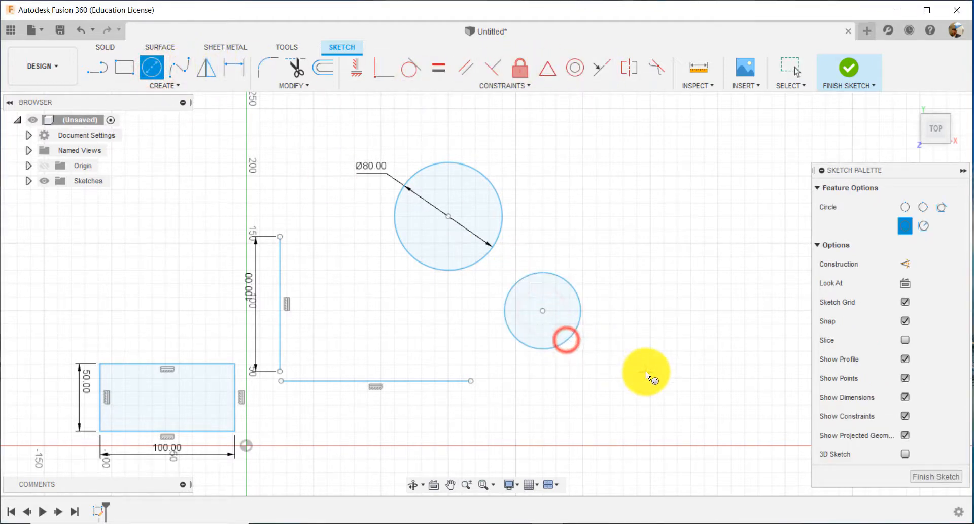
key(Escape)
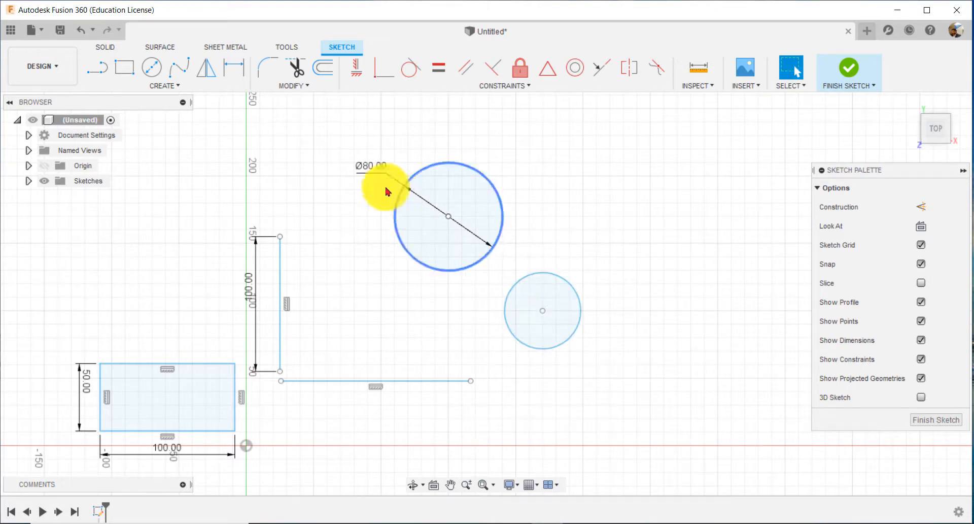
click(234, 66)
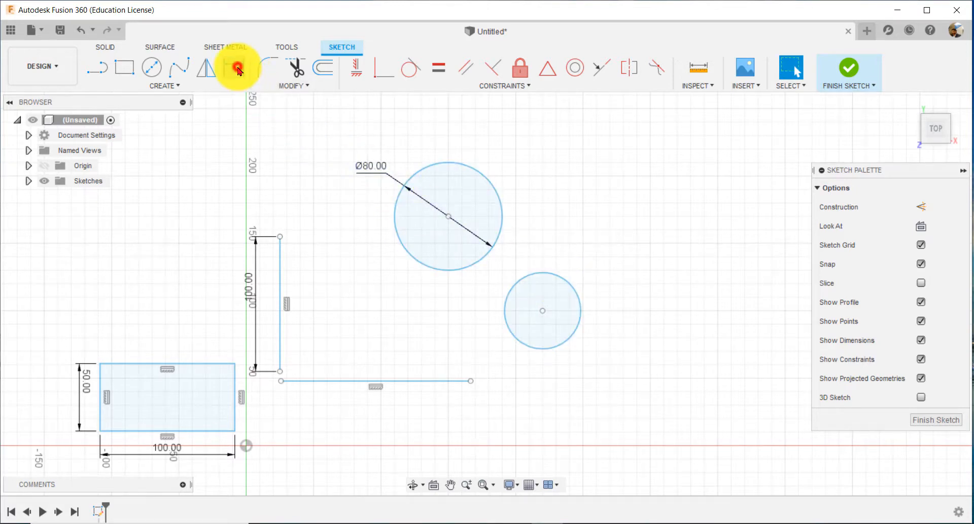
click(553, 272)
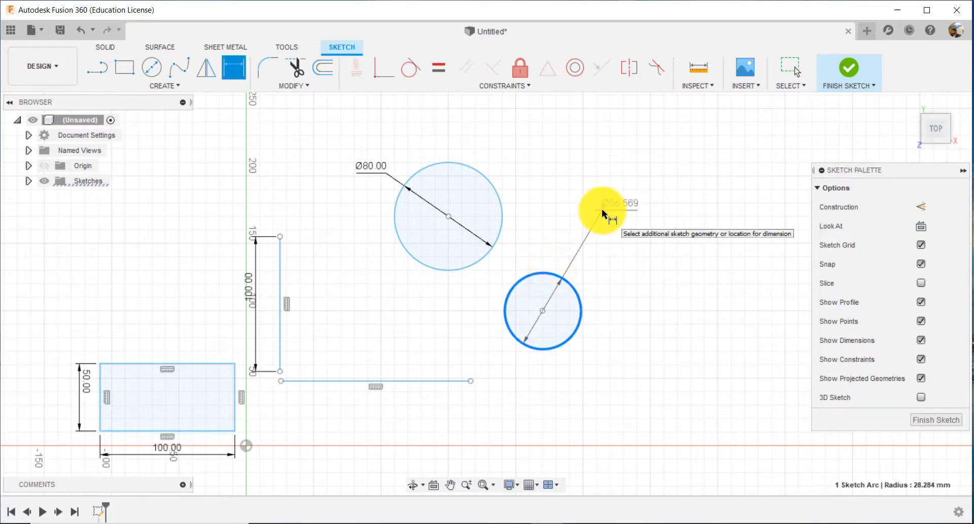
key(Escape)
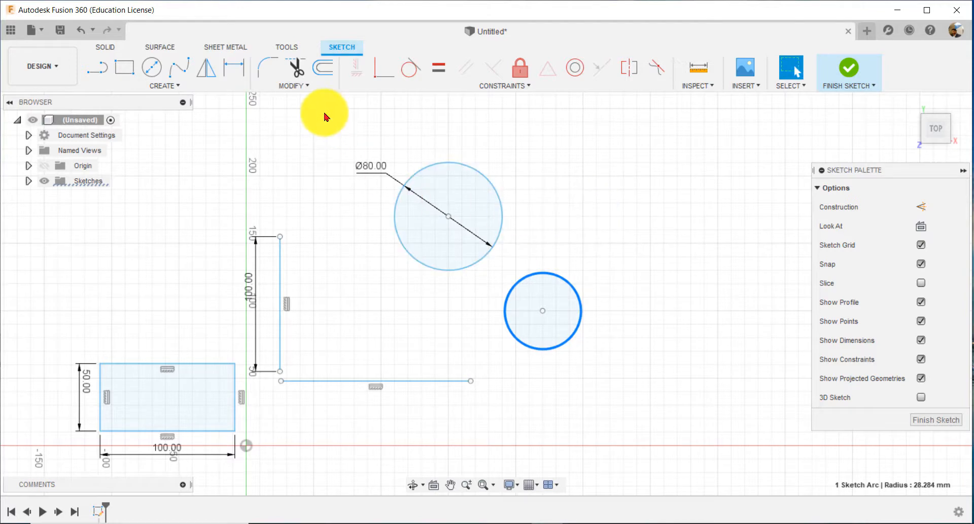
Step: Apply an Equal constraint between the 80 mm circle and the smaller circle at its lower right
click(441, 69)
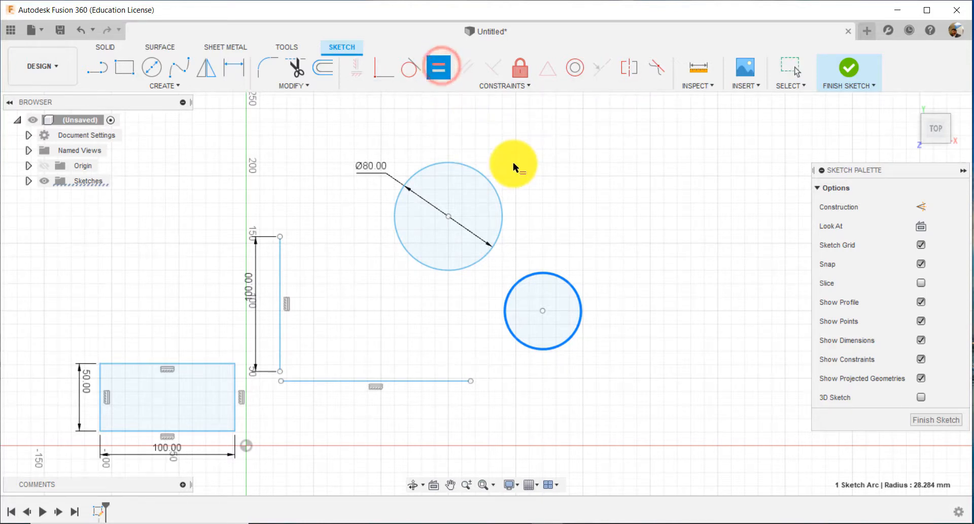
click(483, 173)
click(565, 260)
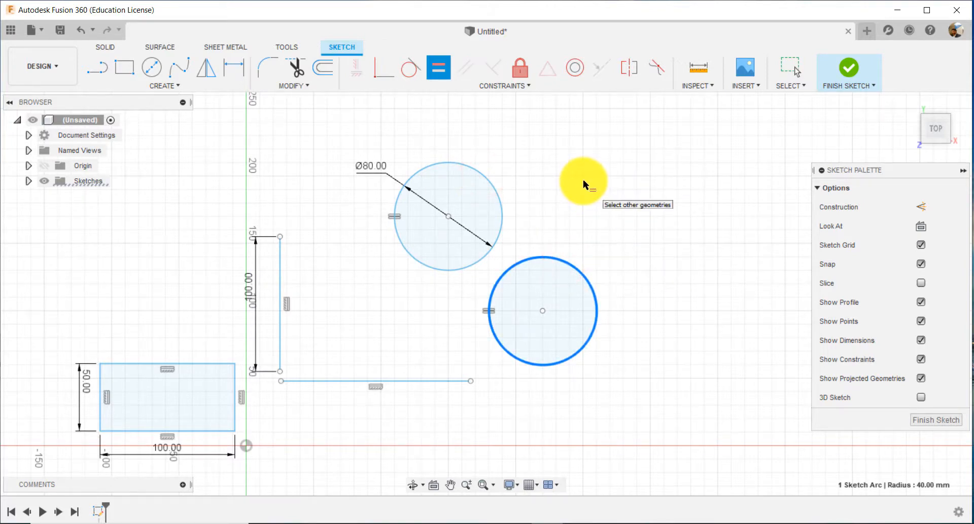
key(Escape)
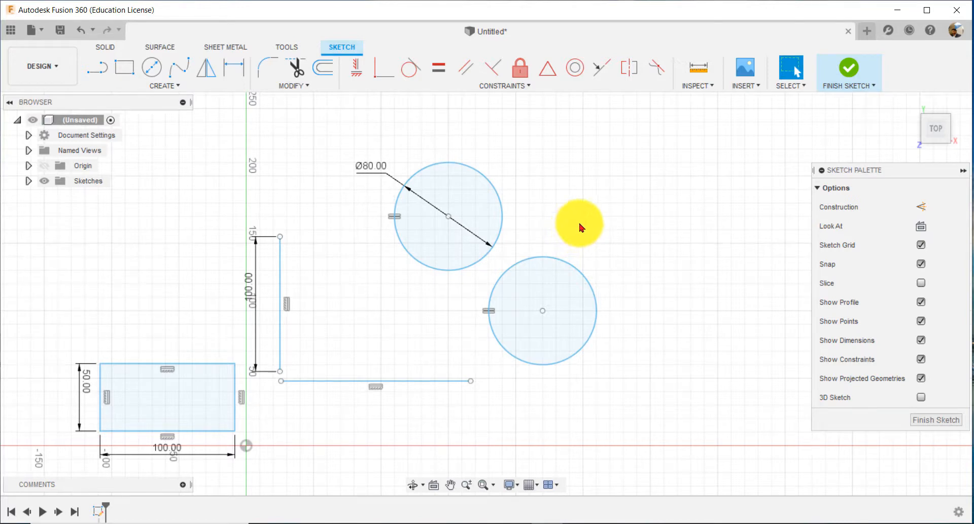
Step: Undo the equal constraint, the second circle and the first circle's 80 mm diameter value
key(ctrl+z)
key(ctrl+z)
key(ctrl+z)
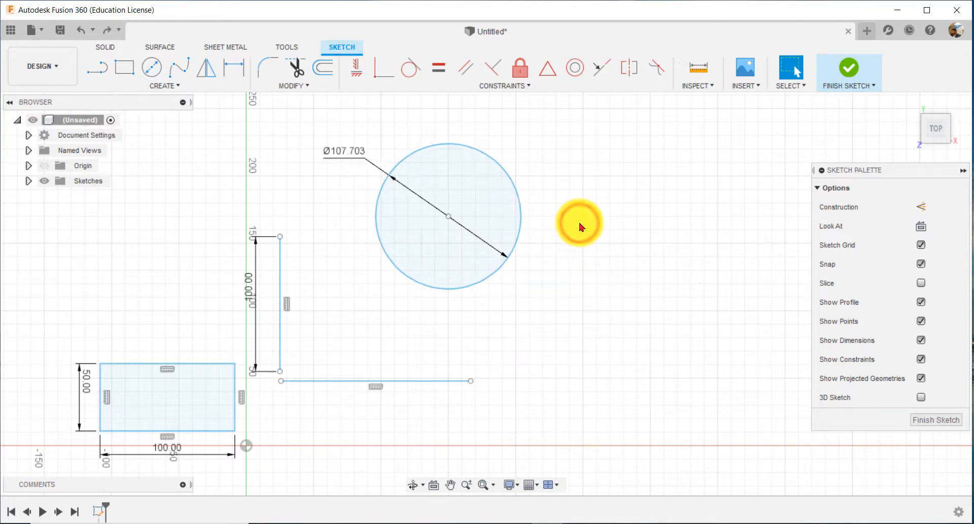
click(602, 291)
Step: Draw a slightly smaller second circle below and to the right of the dimensioned circle
click(152, 69)
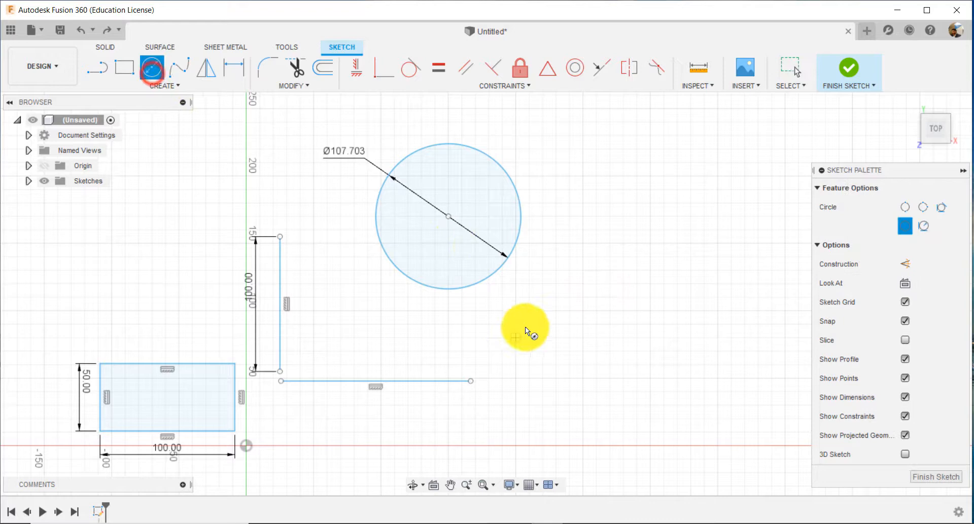
click(557, 325)
click(586, 371)
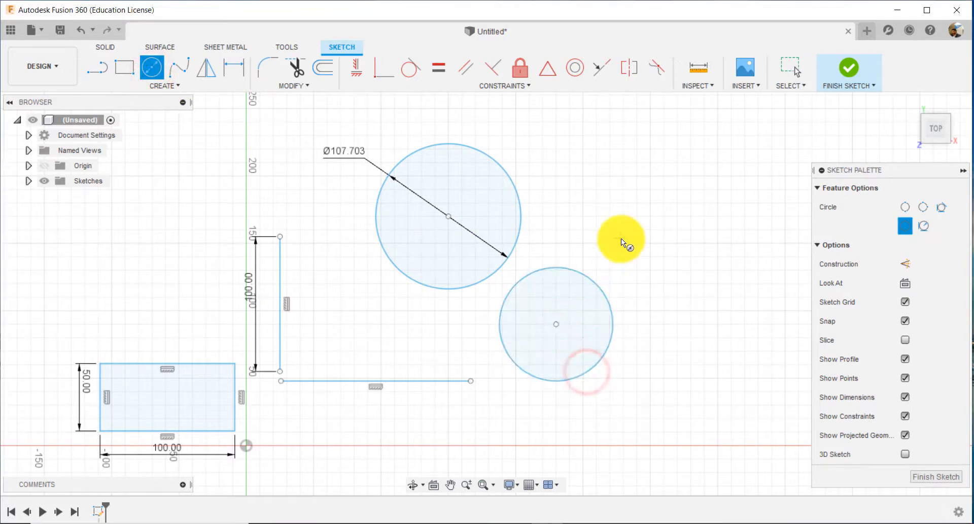
key(Escape)
click(602, 189)
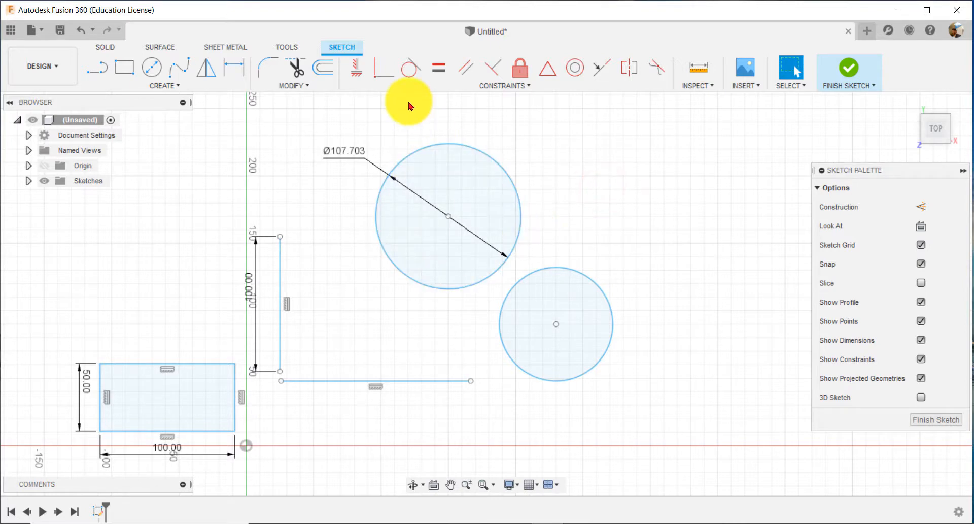
Step: Constrain the two circles to equal size and set the dimensioned circle's diameter to 90 mm
click(441, 68)
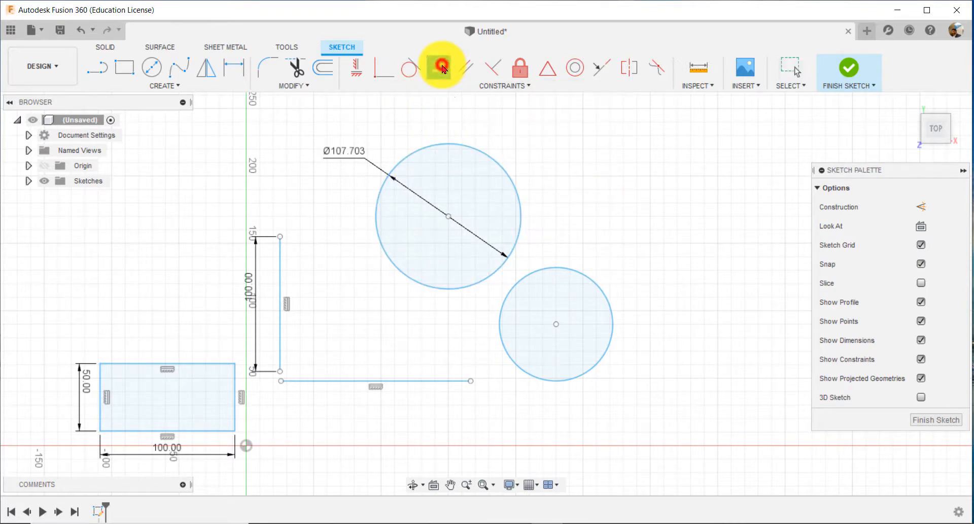
click(489, 161)
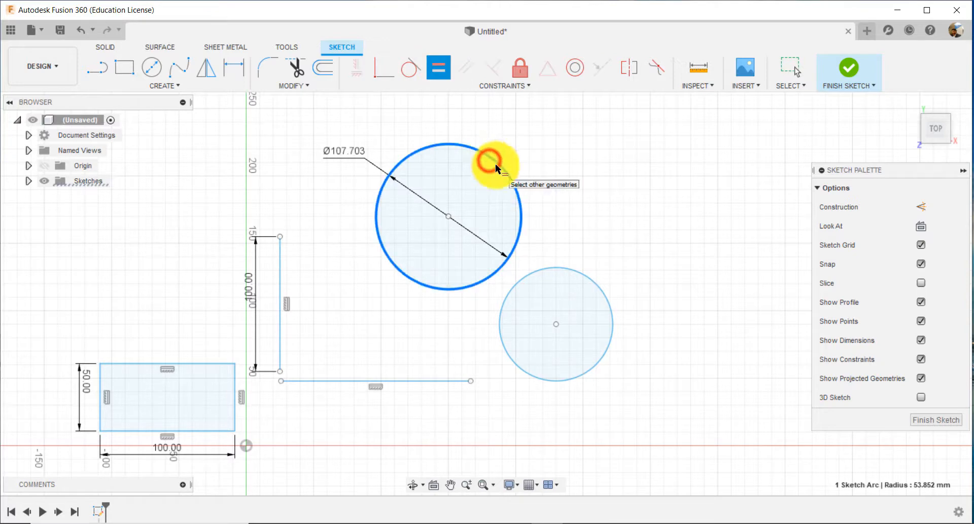
click(583, 273)
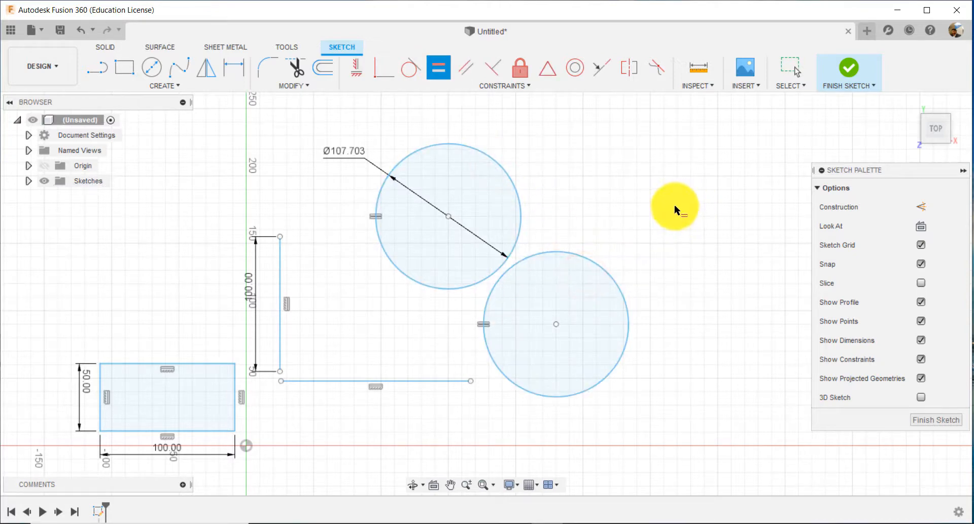
click(674, 205)
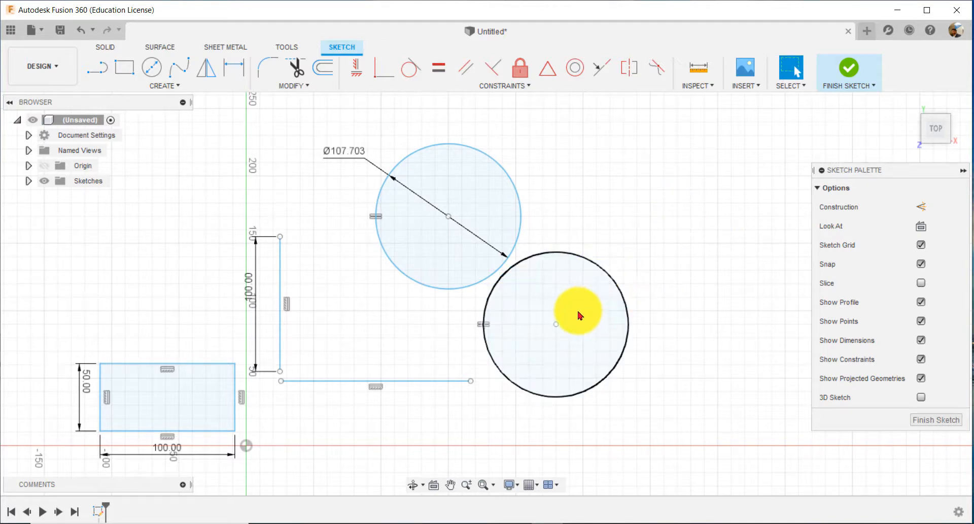
double_click(340, 155)
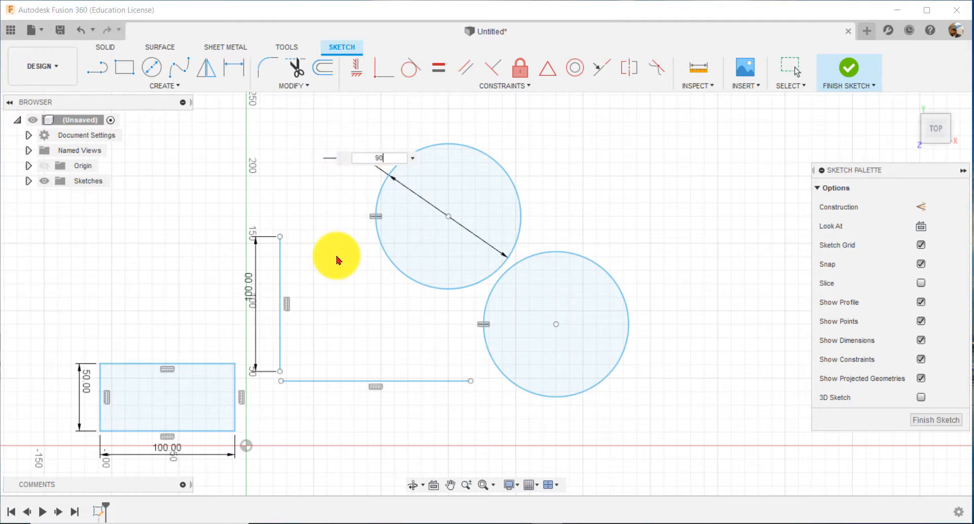
key(Return)
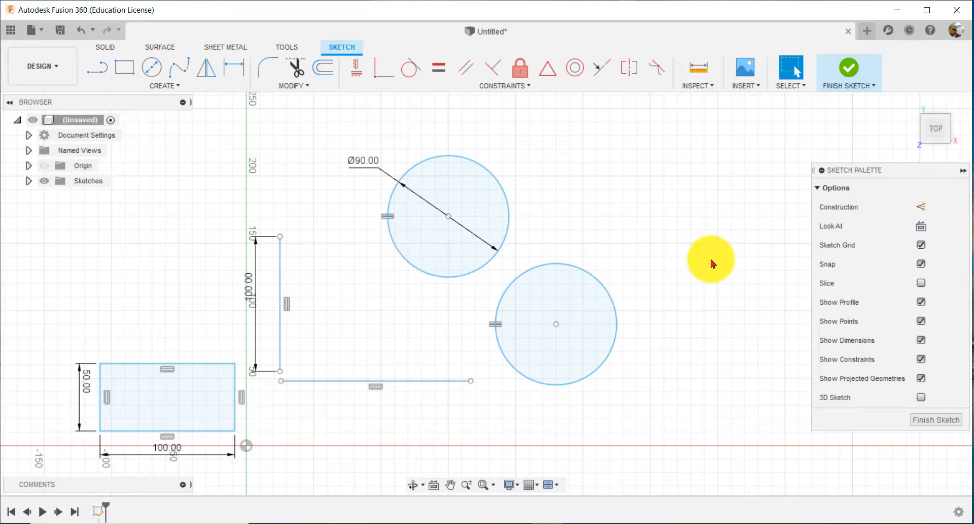
Step: Draw a vertical line about 280 mm long to the right of both circles, ending on the horizontal axis
scroll(656, 233, down, 1)
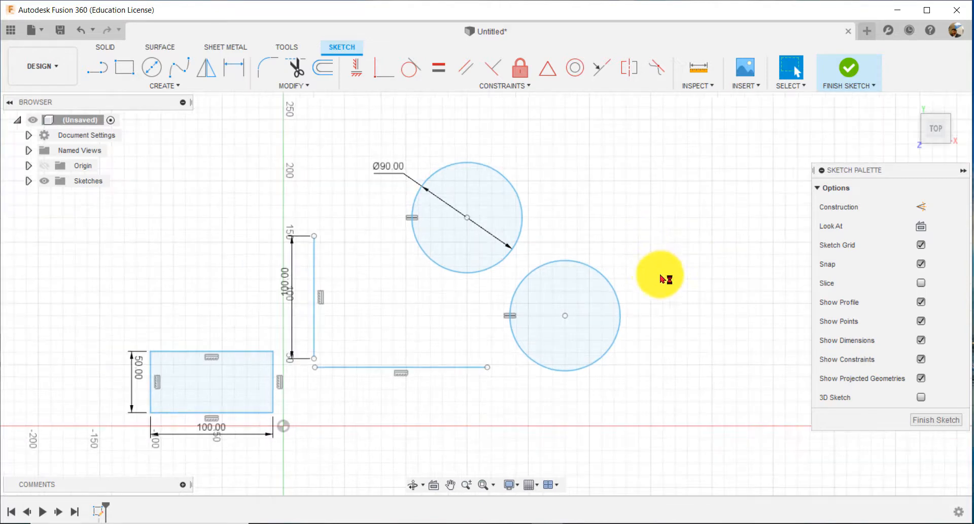
mouse_move(679, 271)
middle_down()
mouse_move(591, 310)
mouse_move(563, 315)
mouse_move(538, 295)
middle_up()
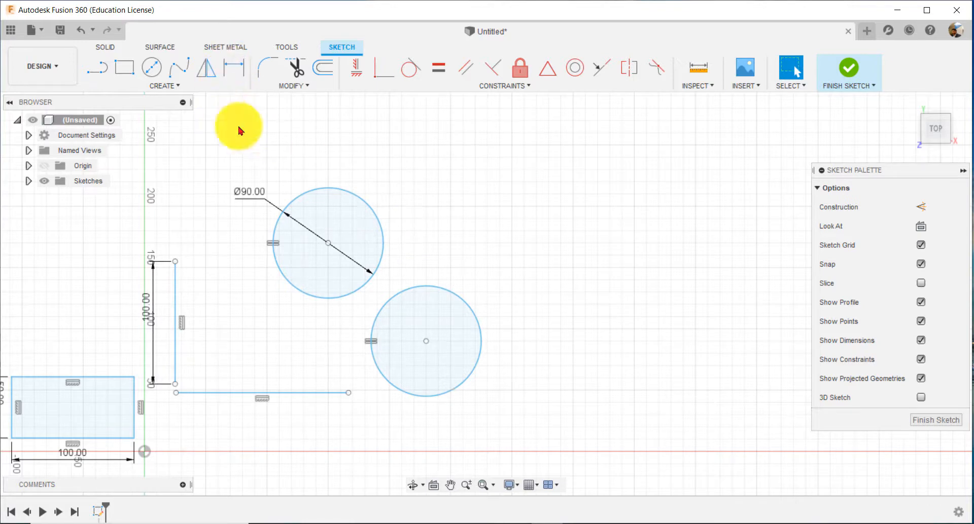
key(l)
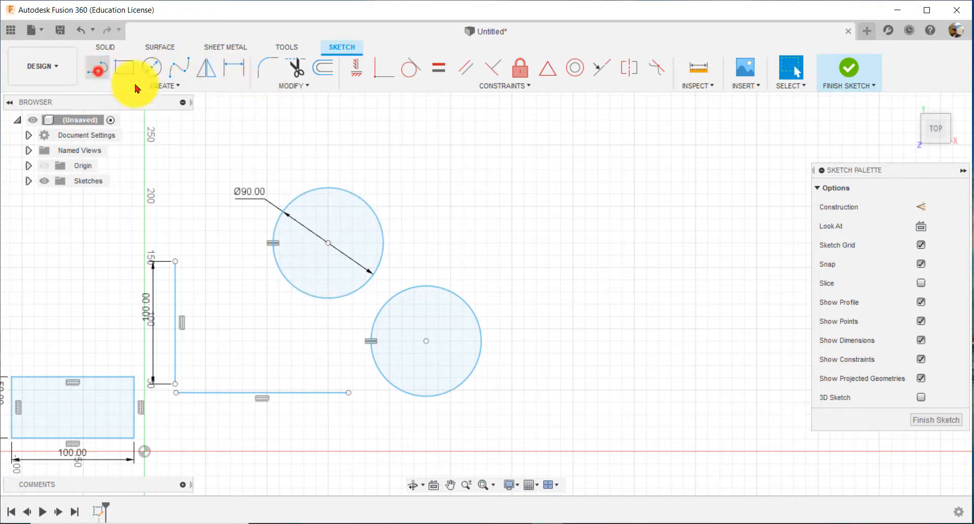
click(511, 108)
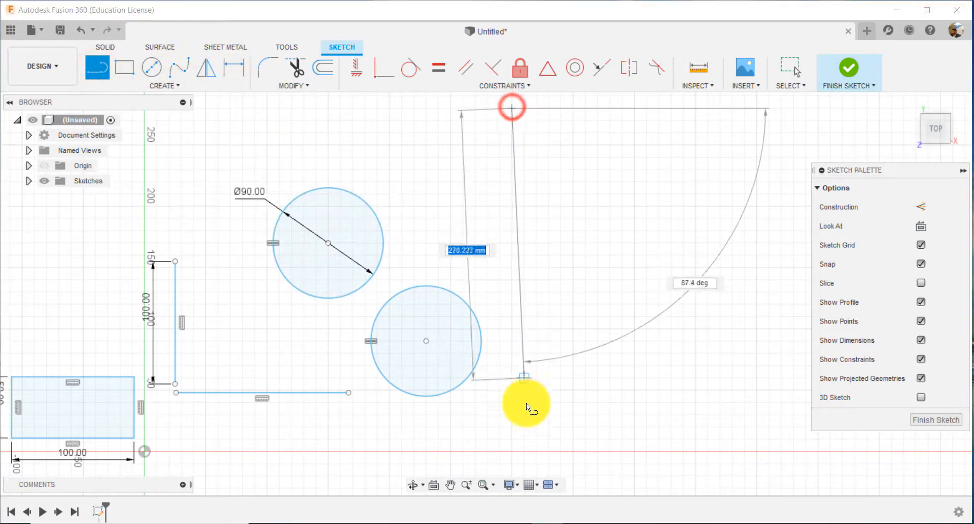
click(512, 450)
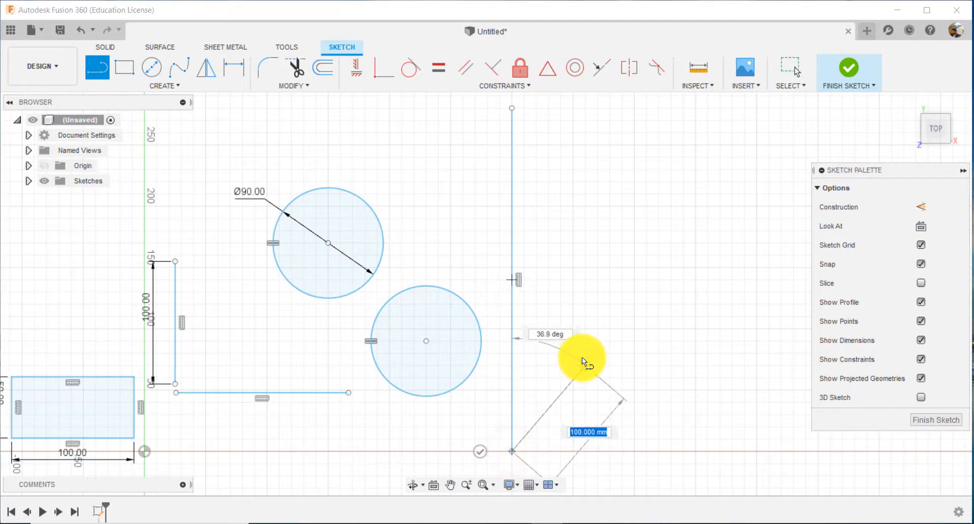
key(Escape)
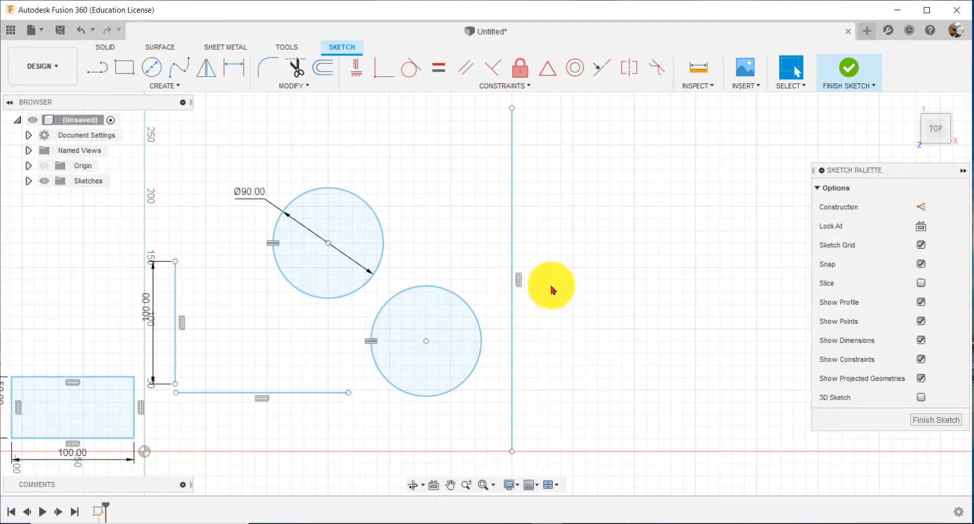
Step: Convert the tall vertical line to construction geometry, switching it back to a normal line and to construction once more
click(513, 170)
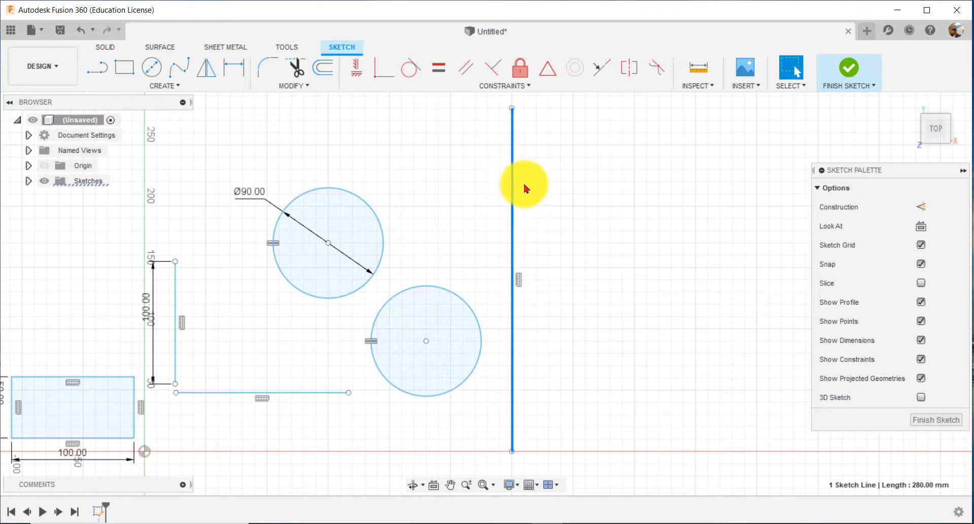
key(x)
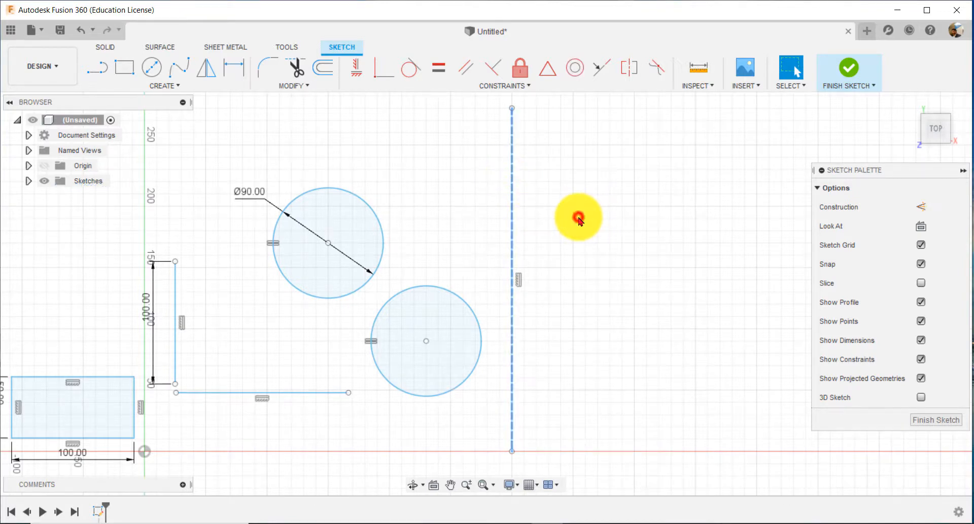
click(511, 186)
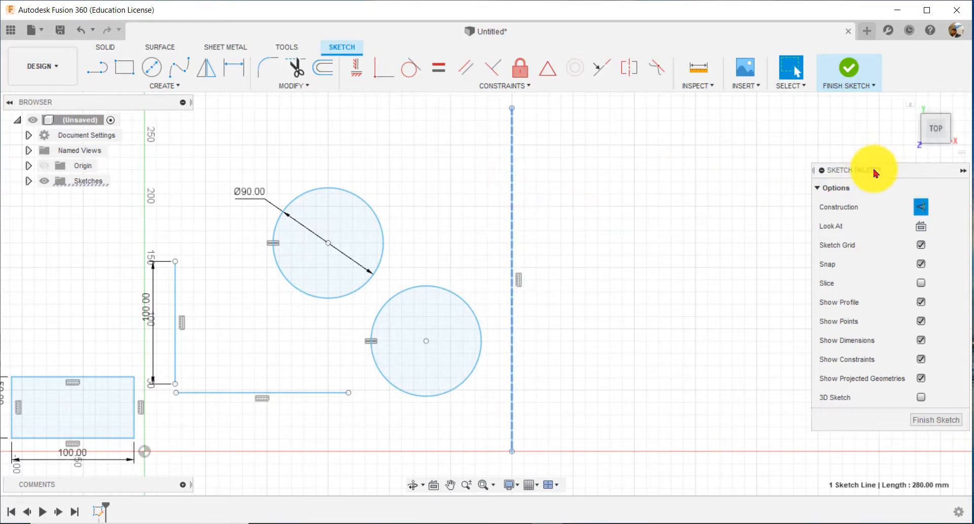
click(922, 207)
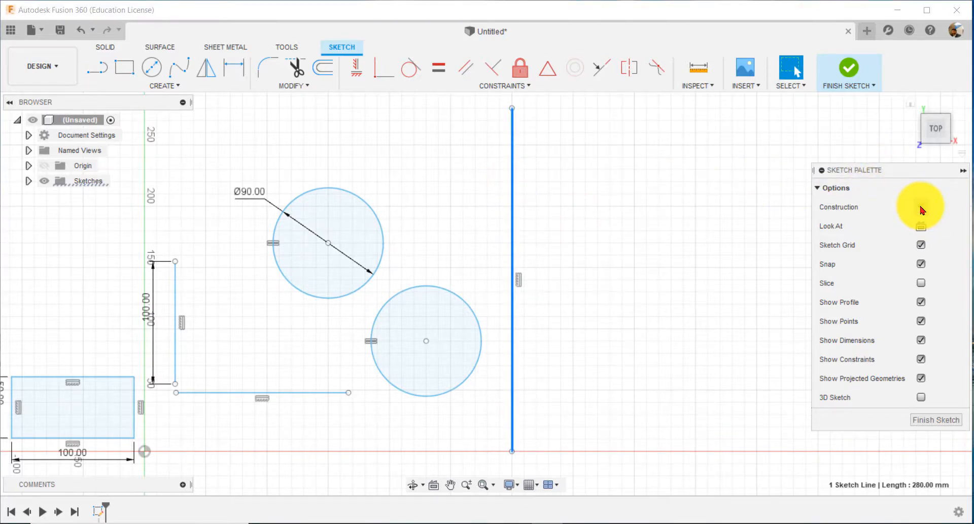
click(921, 207)
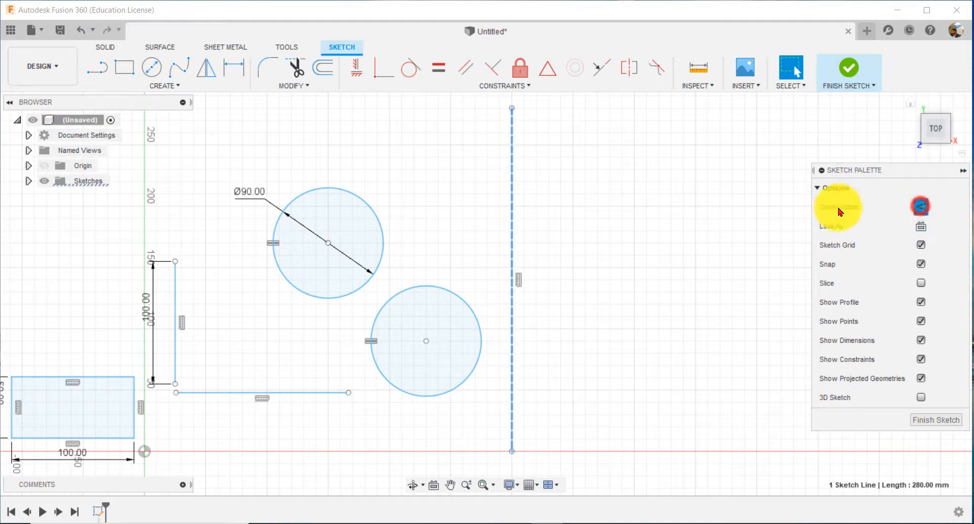
click(607, 212)
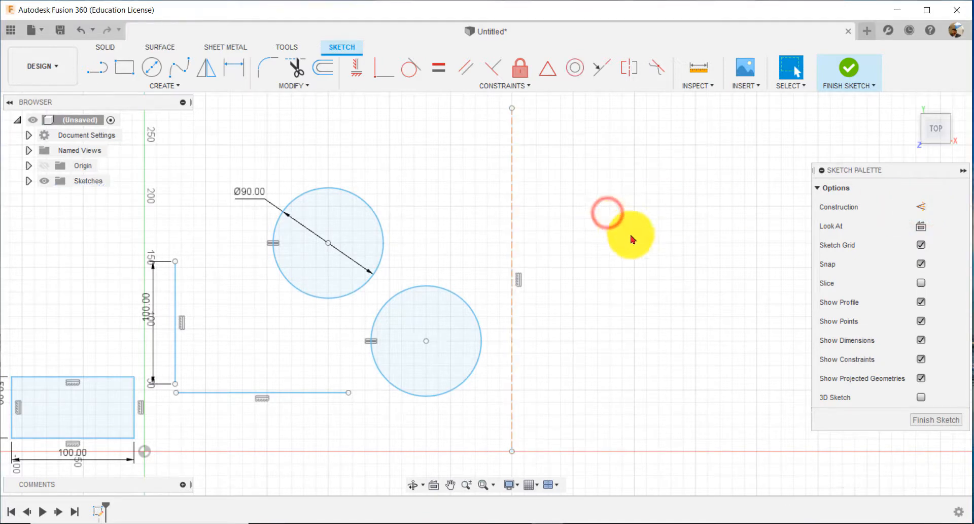
Step: Apply a Symmetry constraint to the two circles about the vertical construction line
click(631, 69)
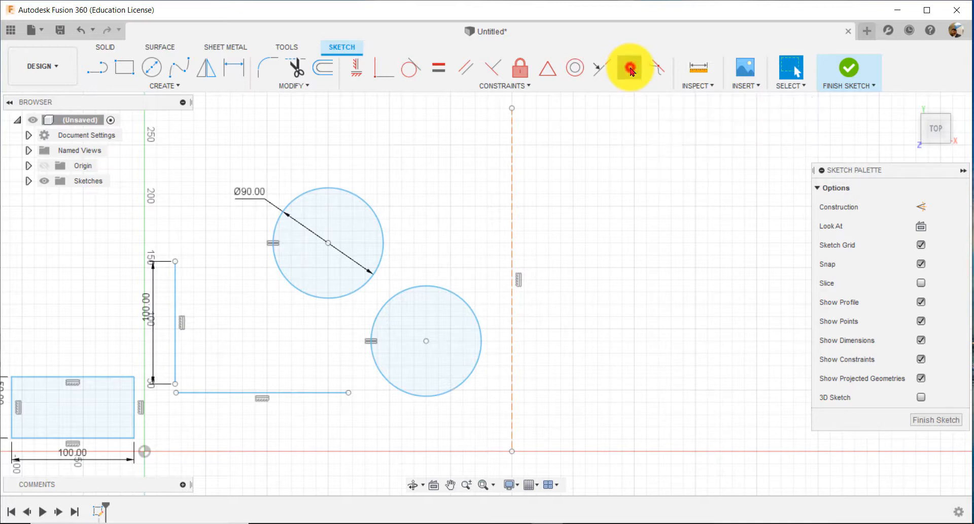
click(380, 218)
click(429, 287)
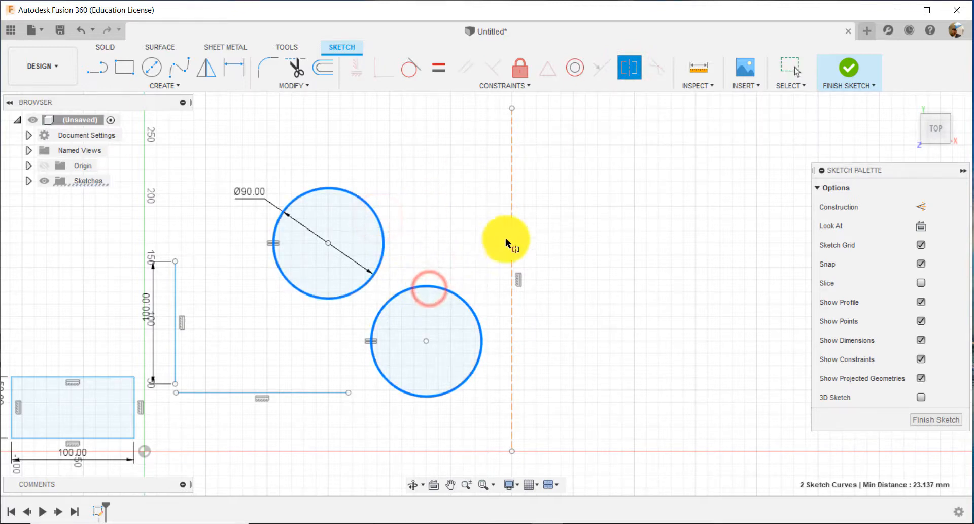
click(512, 206)
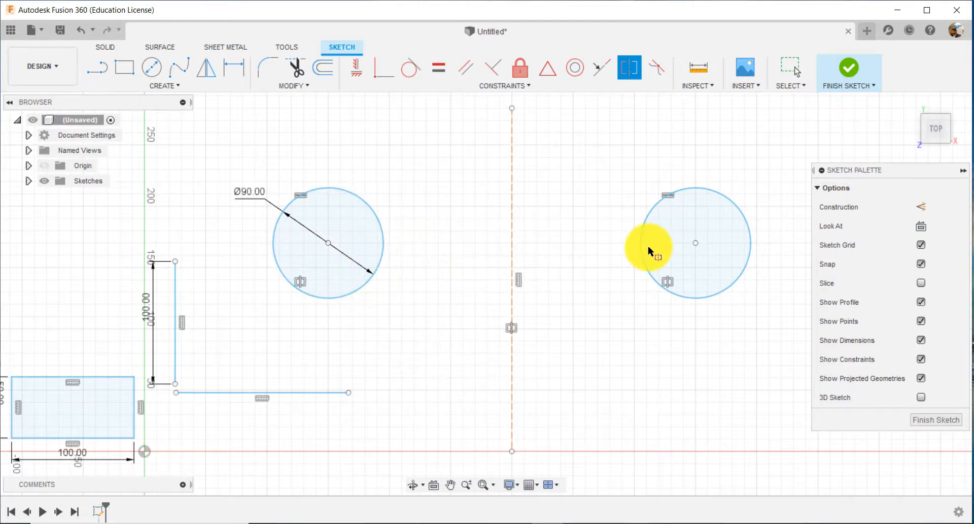
key(Escape)
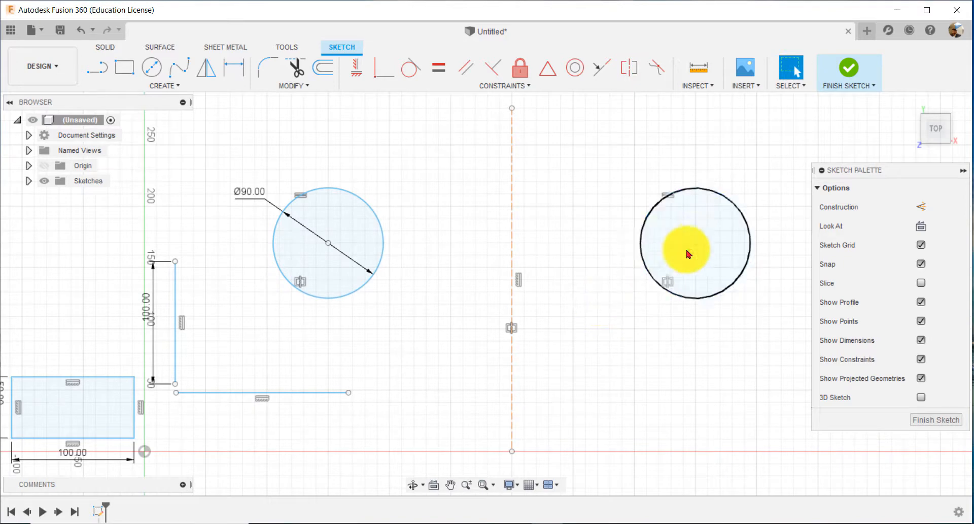
Step: Move the right circle by its center point upward and closer to the construction line
click(695, 244)
drag(688, 245, 660, 194)
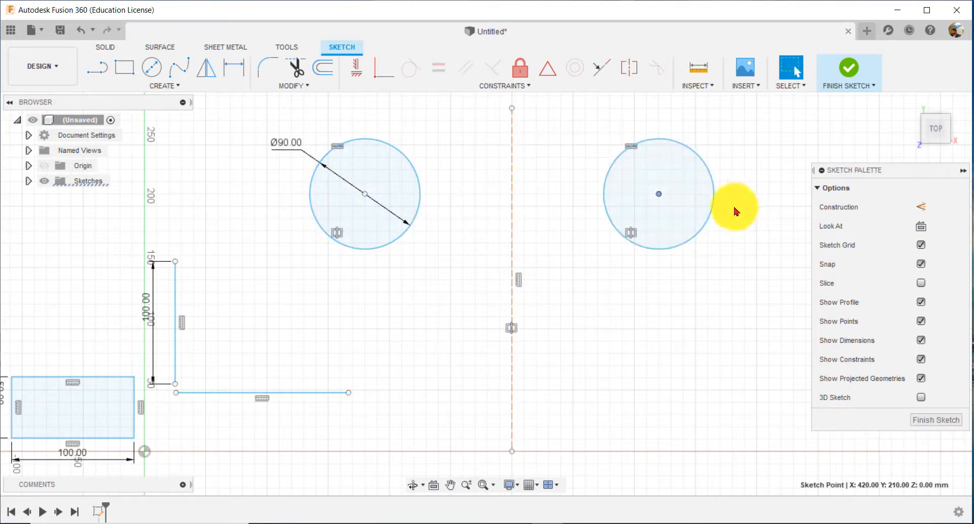
mouse_move(655, 203)
mouse_down()
mouse_move(629, 281)
mouse_move(604, 304)
mouse_move(577, 302)
mouse_move(633, 283)
mouse_move(579, 240)
mouse_move(600, 279)
mouse_move(627, 289)
mouse_move(583, 279)
mouse_move(585, 248)
mouse_move(591, 289)
mouse_move(608, 288)
mouse_move(583, 285)
mouse_move(601, 181)
mouse_up()
click(628, 300)
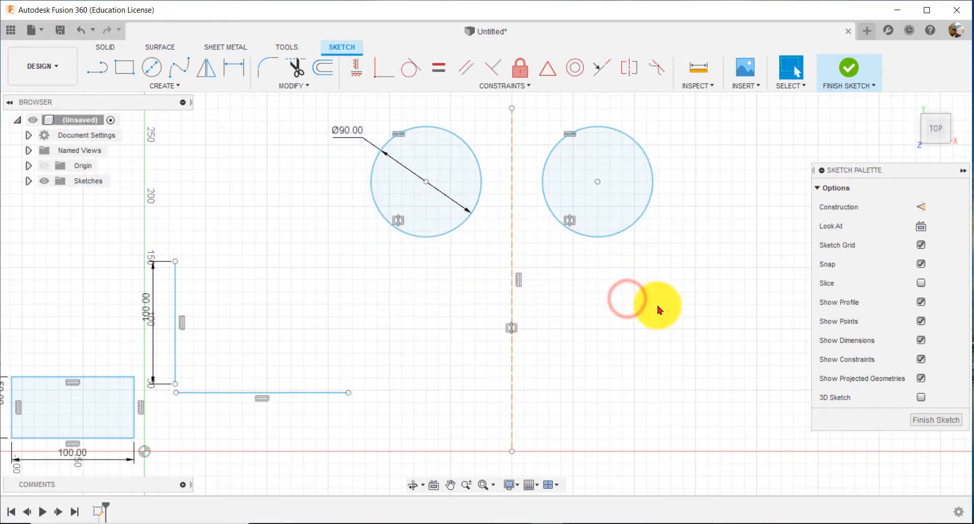
Step: Draw a single inclined line rising to the right in the empty area above and to the right of the symmetric circles
scroll(698, 268, down, 1)
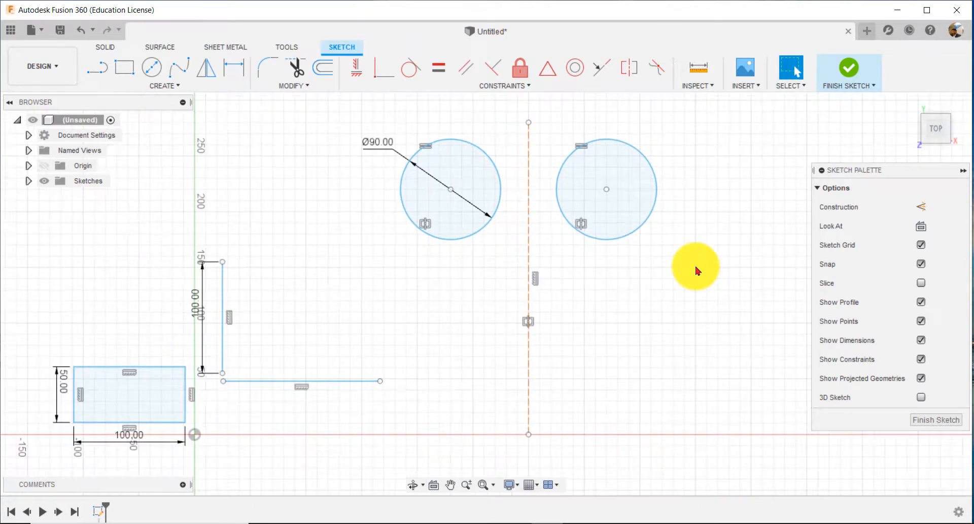
scroll(694, 269, down, 2)
mouse_move(714, 268)
middle_down()
mouse_move(665, 294)
mouse_move(418, 350)
mouse_move(406, 375)
middle_up()
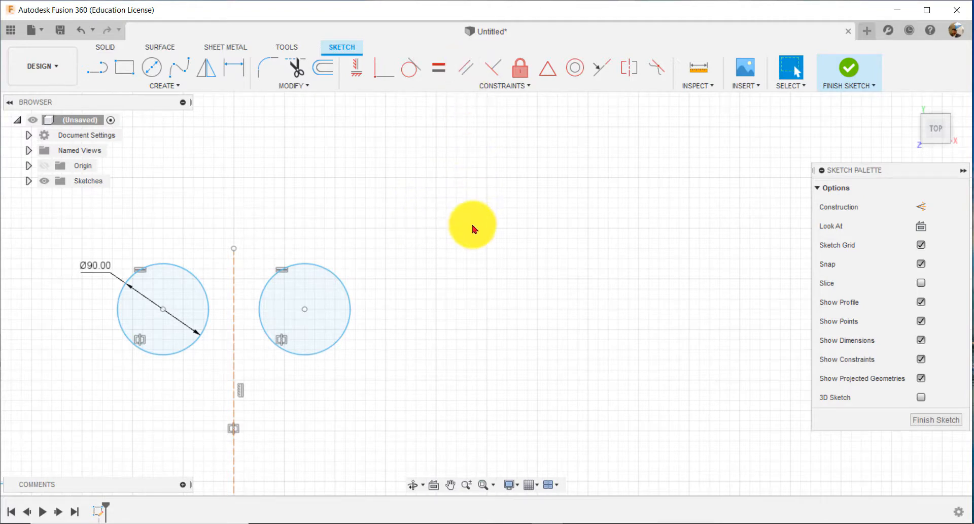
click(96, 67)
click(412, 247)
click(578, 167)
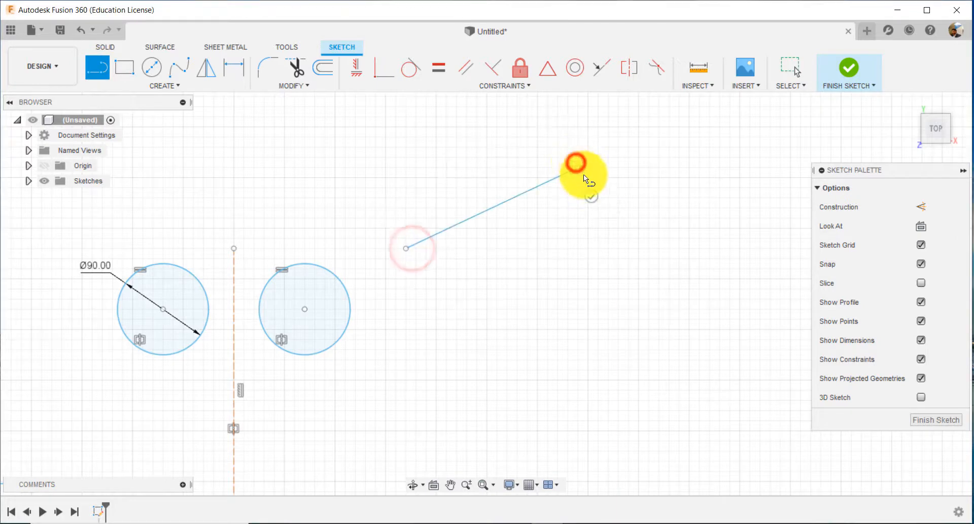
click(592, 196)
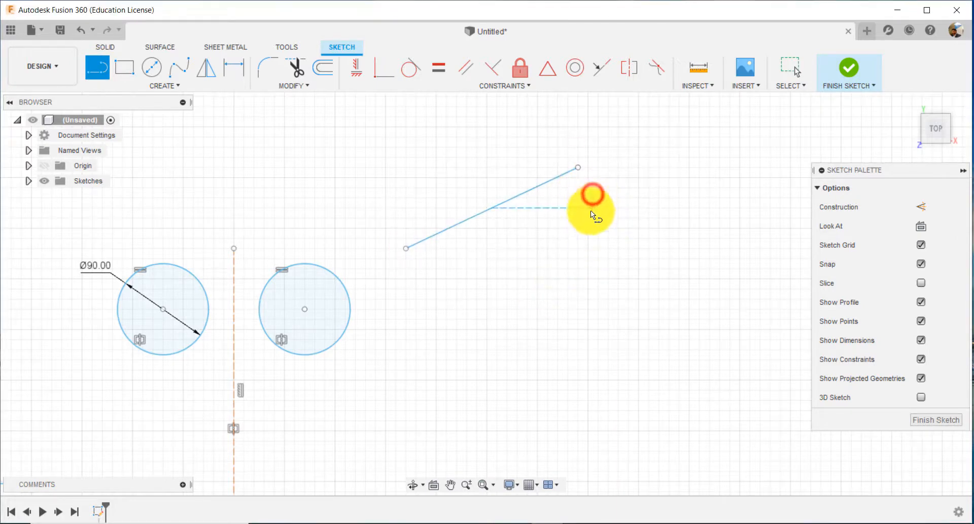
Step: Draw a second line in the empty area below the inclined line, sloping gently down to the right
click(417, 349)
click(699, 380)
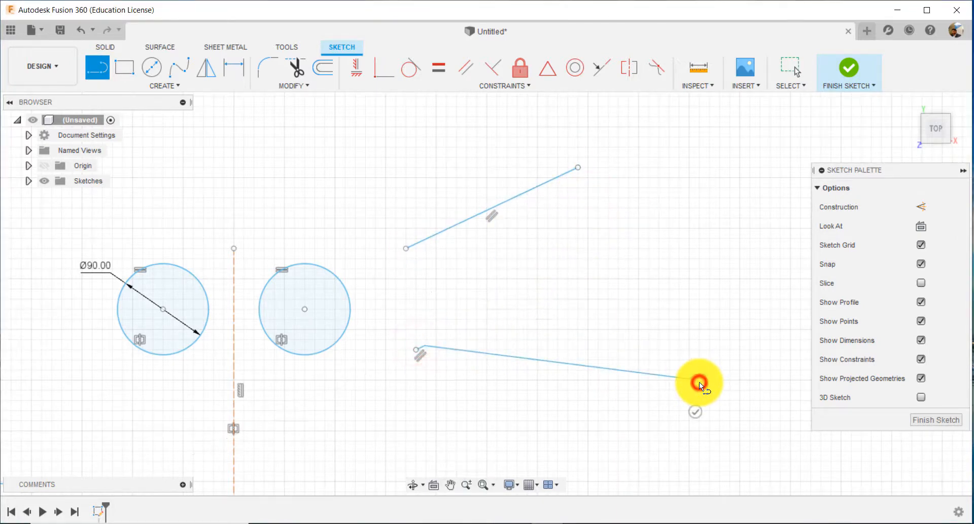
click(694, 414)
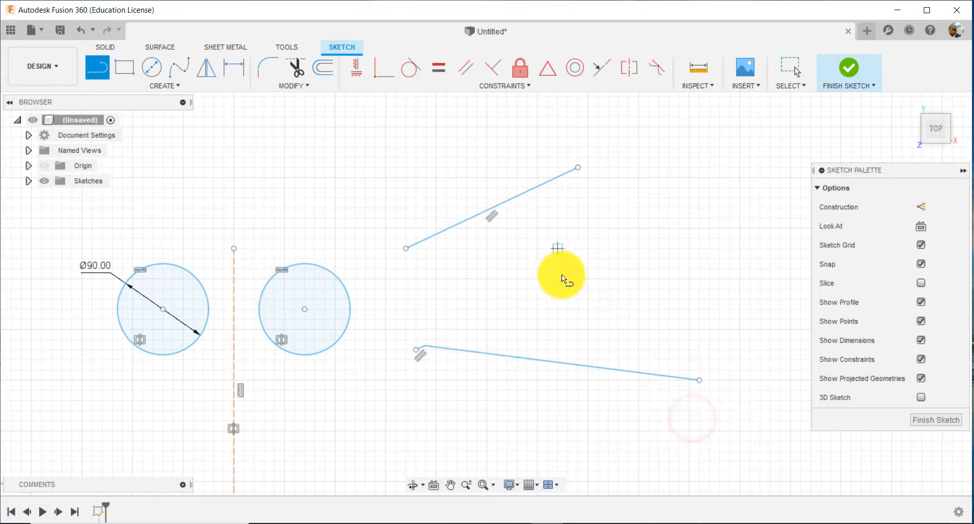
key(Escape)
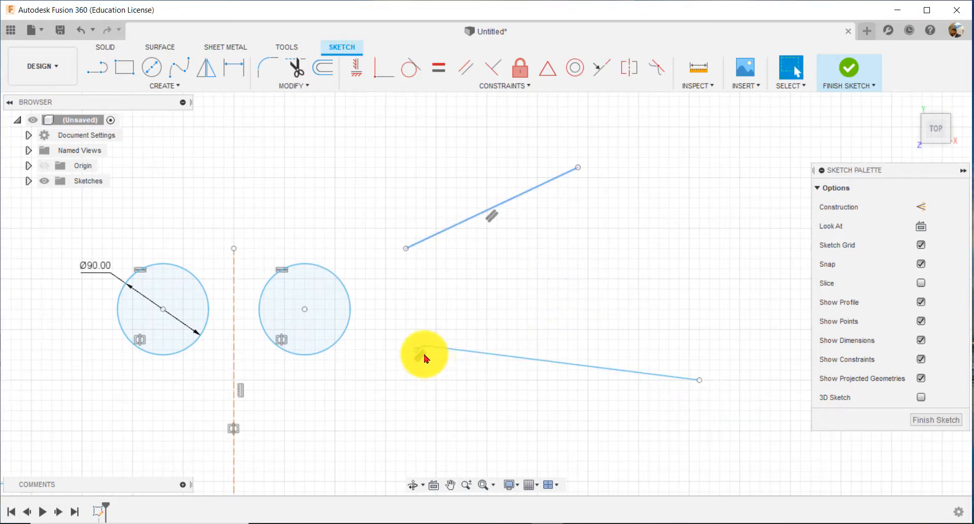
Step: Apply a Parallel constraint between the upper inclined line and the long line below it
click(466, 69)
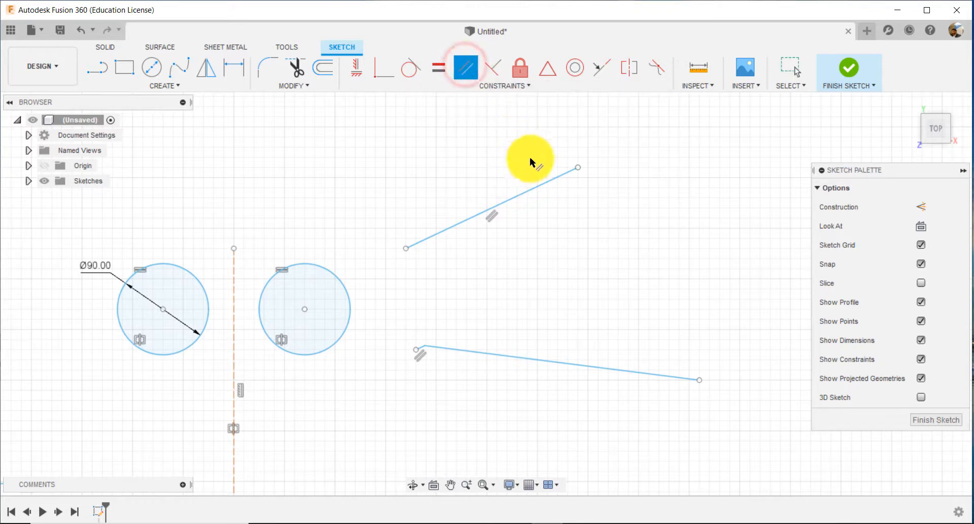
click(544, 183)
click(570, 363)
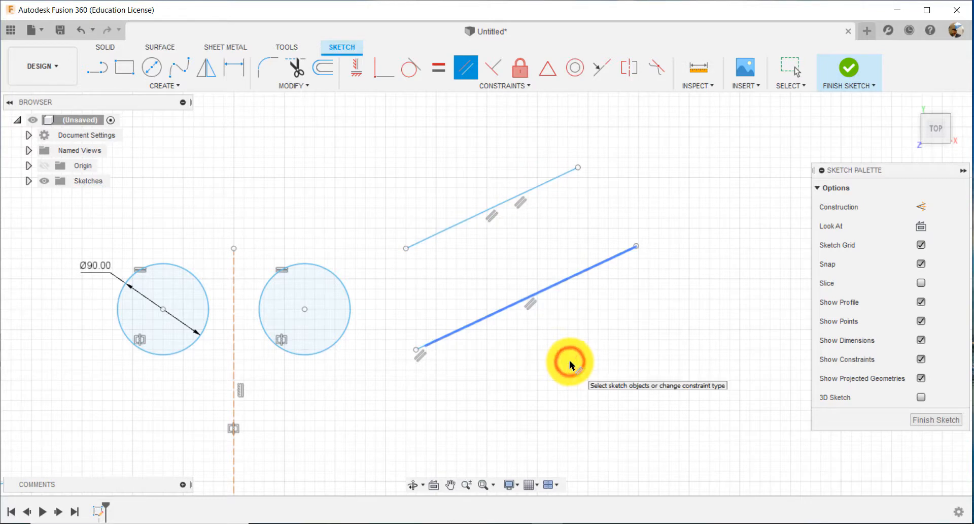
key(Escape)
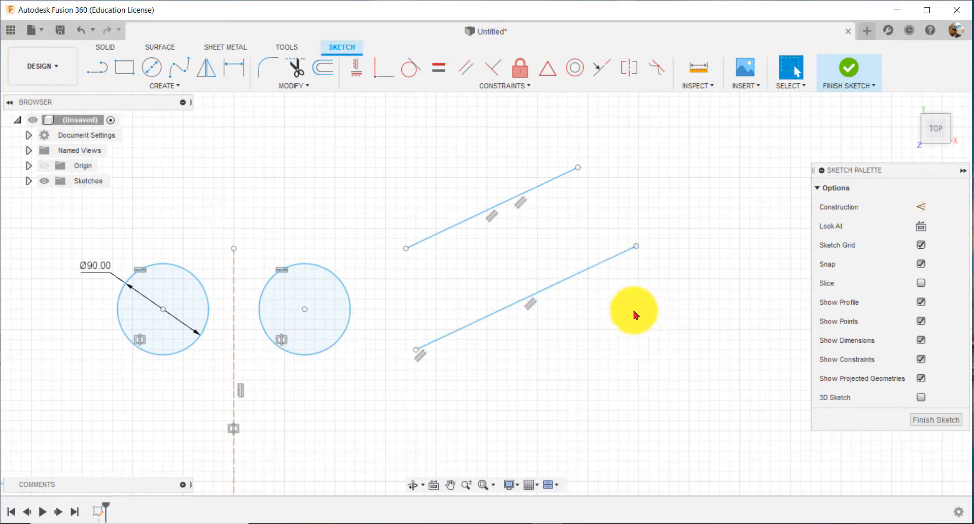
Step: Move the lower parallel line up and to the right, and shift the upper line slightly upward
mouse_move(577, 278)
mouse_down()
mouse_move(615, 245)
mouse_move(629, 209)
mouse_move(592, 311)
mouse_move(542, 332)
mouse_move(529, 309)
mouse_move(522, 342)
mouse_move(568, 269)
mouse_move(569, 241)
mouse_move(592, 276)
mouse_move(566, 252)
mouse_move(603, 245)
mouse_up()
mouse_move(537, 187)
mouse_down()
mouse_move(559, 215)
mouse_move(536, 181)
mouse_up()
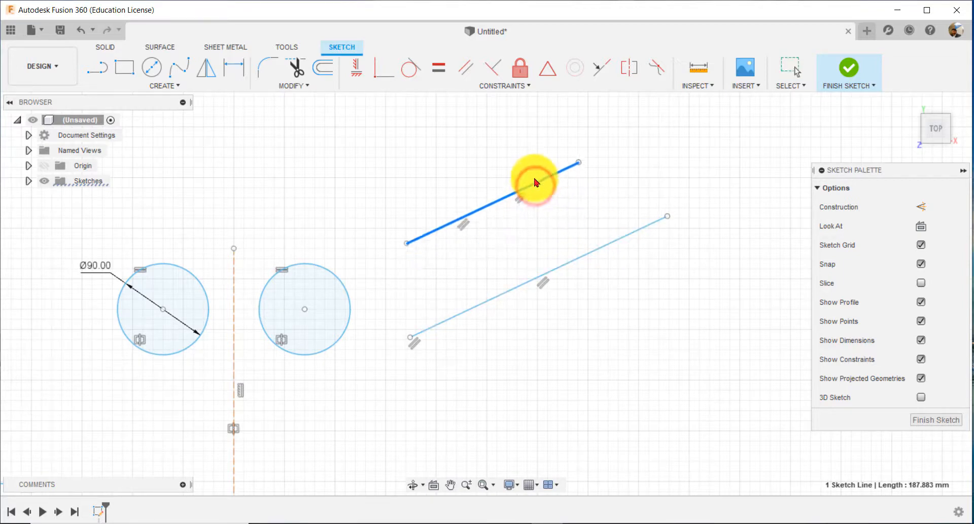
click(543, 250)
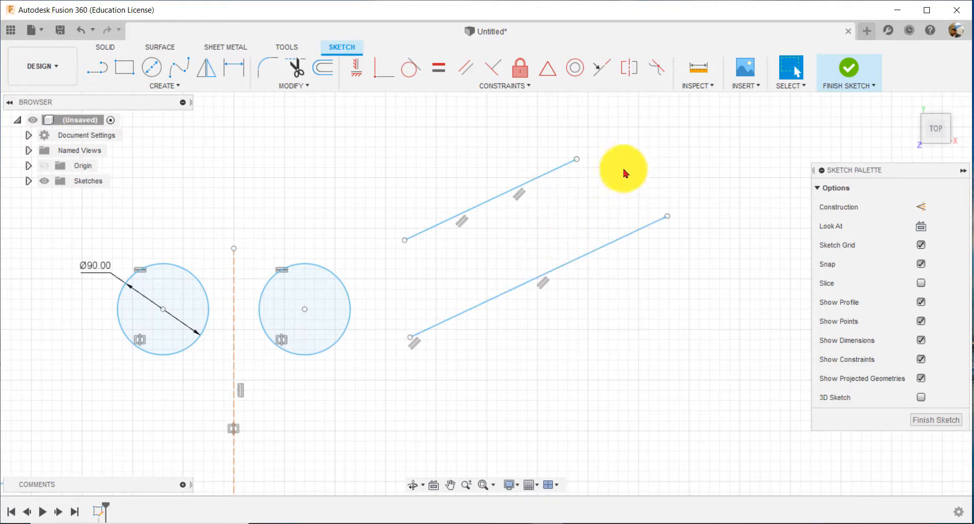
click(102, 70)
key(Escape)
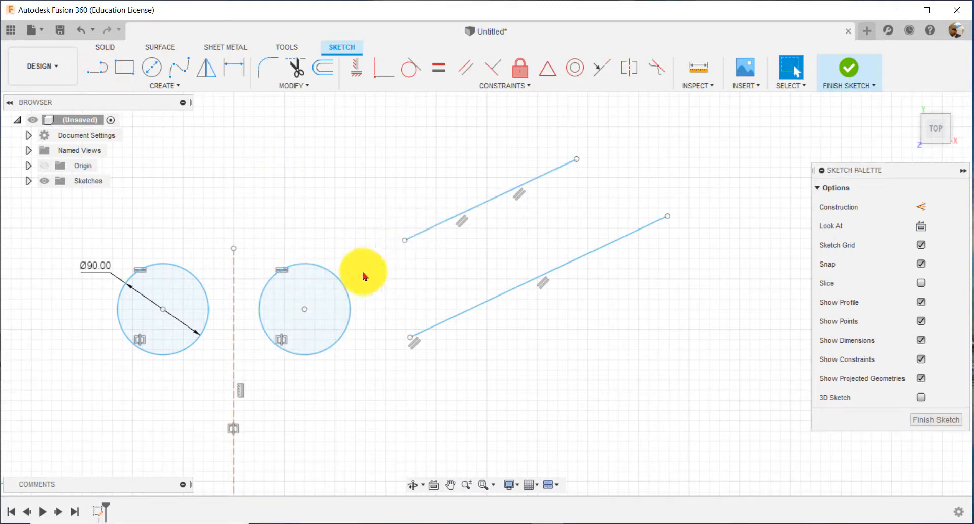
click(305, 310)
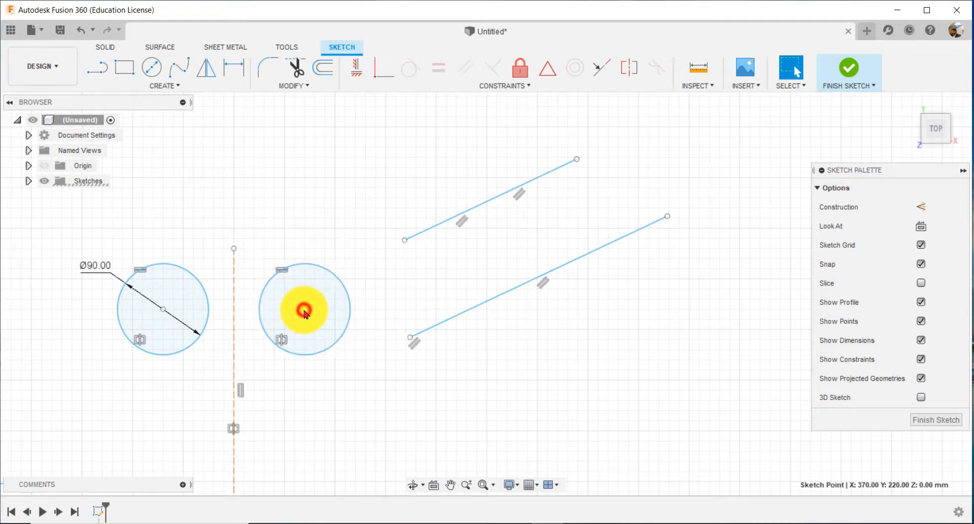
click(365, 191)
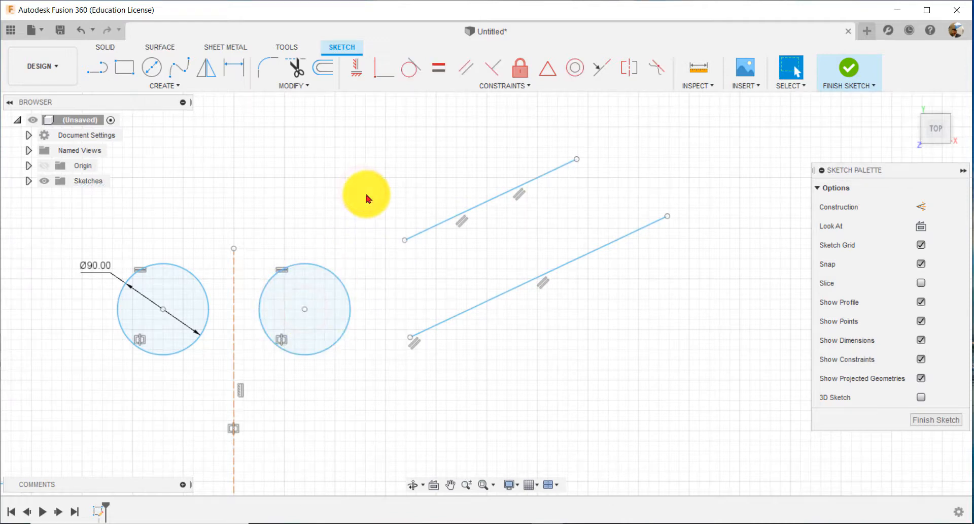
Step: Apply a Coincident constraint between the upper inclined line and the right circle's center point
click(383, 69)
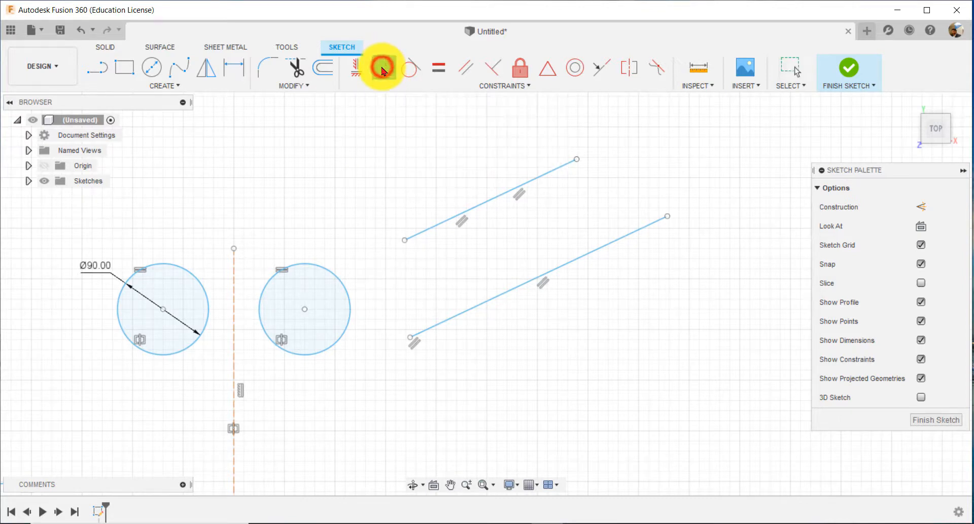
click(427, 234)
click(304, 309)
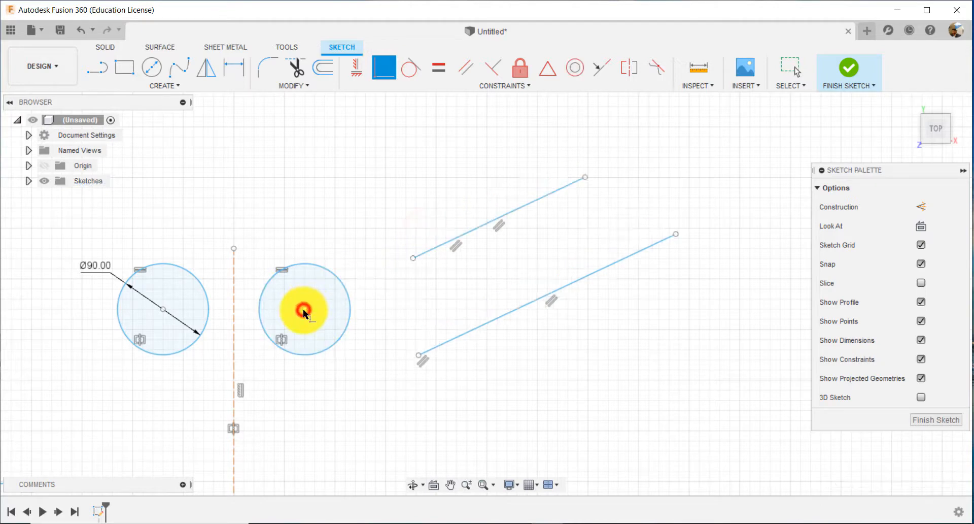
key(Escape)
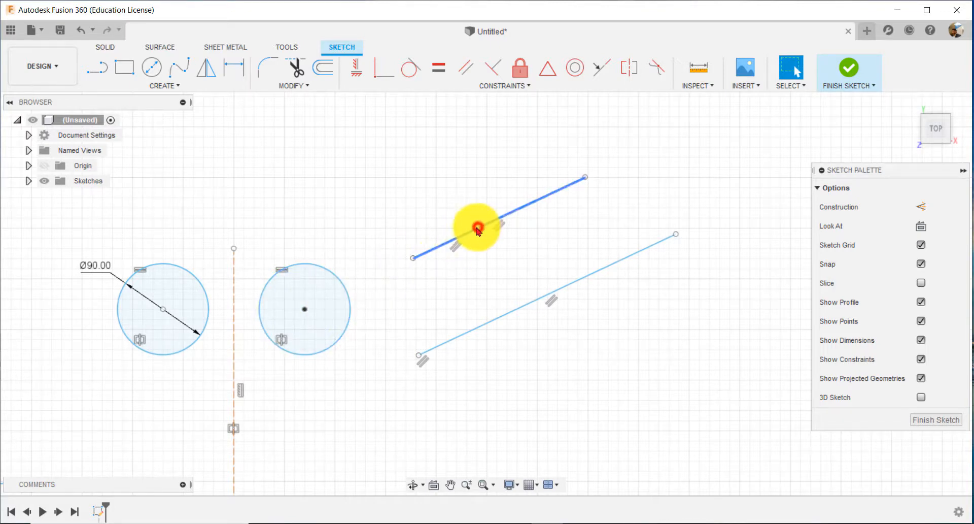
Step: Move the upper inclined line down and to the left so that its lower end lies inside the right circle
mouse_move(478, 230)
mouse_down()
mouse_move(385, 278)
mouse_move(330, 286)
mouse_move(380, 271)
mouse_move(391, 247)
mouse_move(355, 273)
mouse_move(436, 231)
mouse_move(341, 264)
mouse_move(364, 265)
mouse_up()
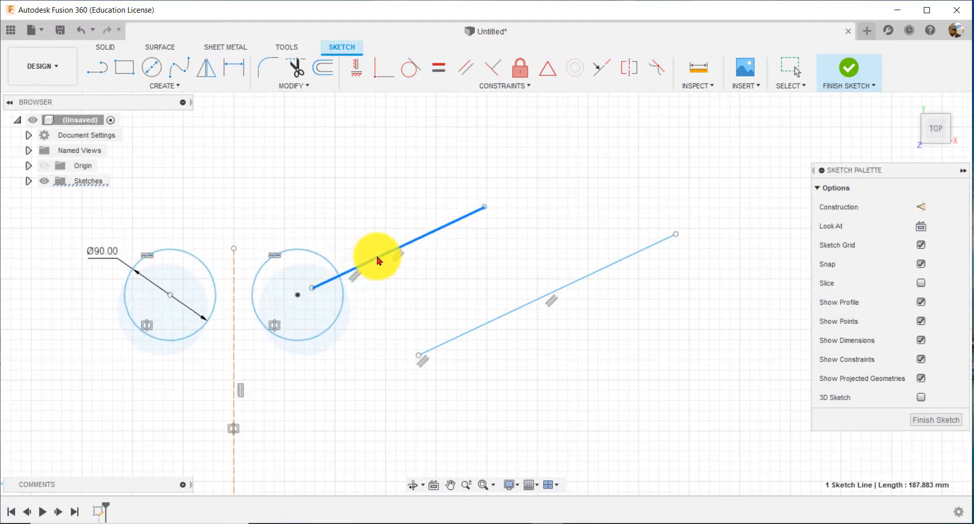
mouse_move(442, 230)
mouse_down()
mouse_move(402, 200)
mouse_move(430, 209)
mouse_up()
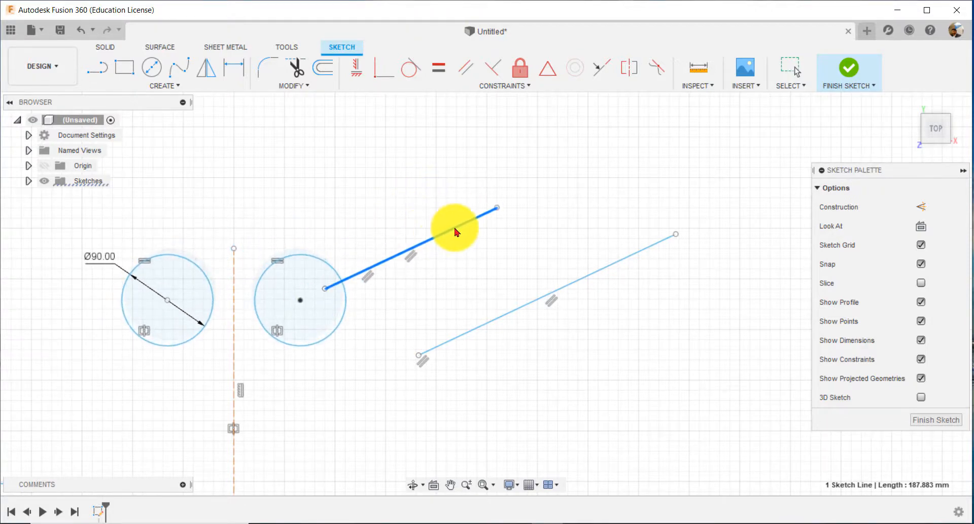
mouse_move(427, 240)
mouse_down()
mouse_move(457, 236)
mouse_move(446, 228)
mouse_up()
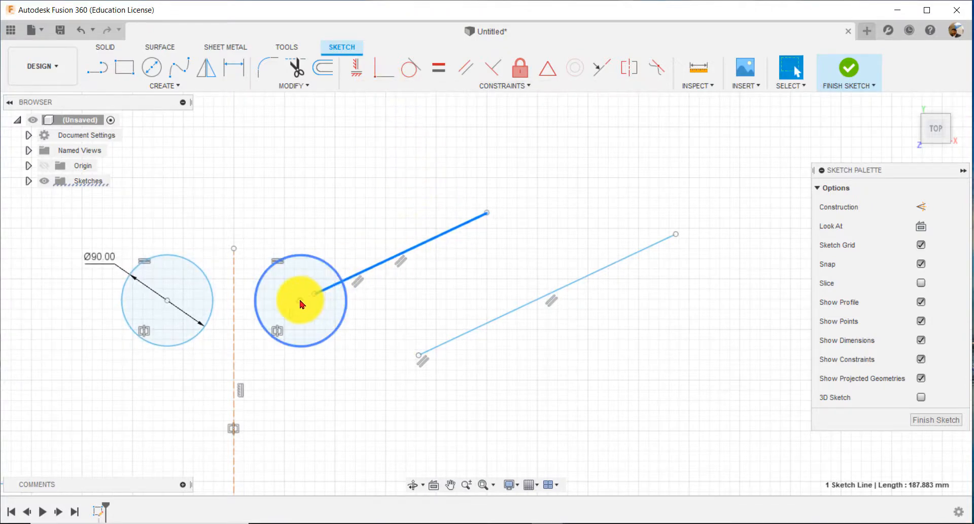
click(637, 377)
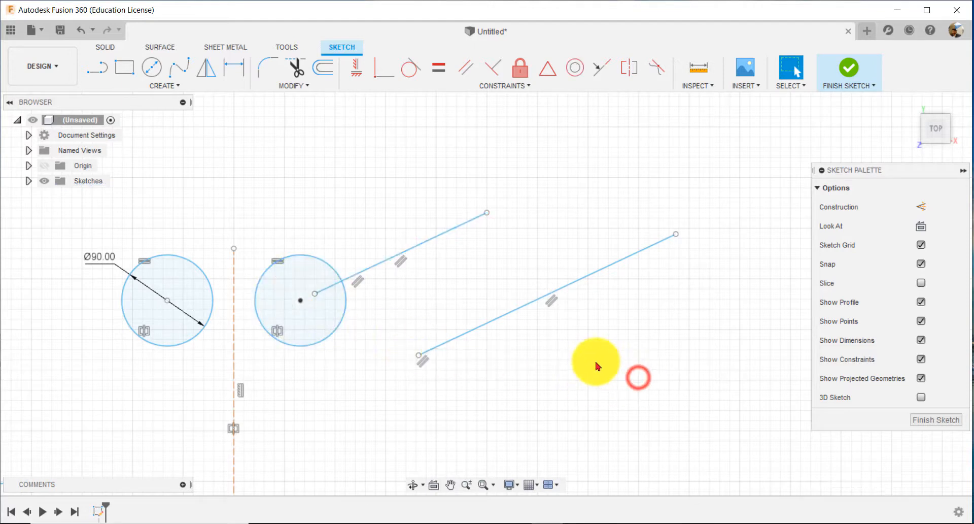
Step: Delete both circles, the two inclined lines and the vertical construction line to empty the sketch
scroll(597, 364, down, 3)
middle_drag(673, 386, 632, 310)
mouse_move(74, 231)
mouse_down()
mouse_move(398, 374)
mouse_move(663, 381)
mouse_move(670, 411)
mouse_up()
key(Delete)
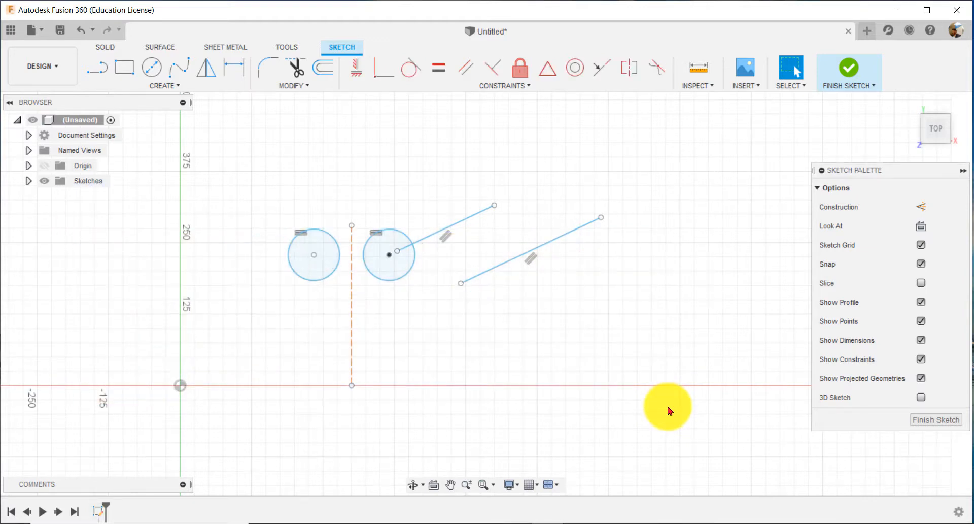
mouse_move(254, 185)
mouse_down()
mouse_move(304, 228)
mouse_move(663, 348)
mouse_up()
key(Delete)
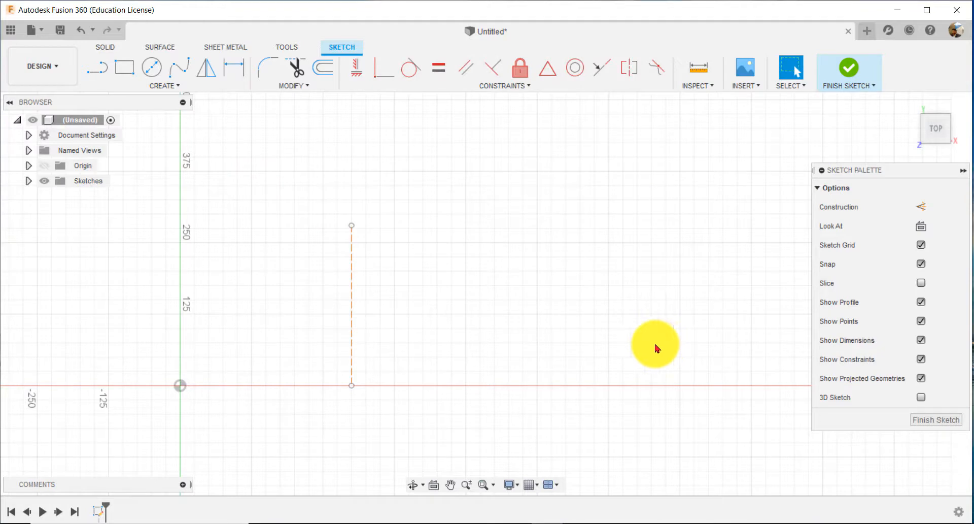
click(352, 265)
key(Delete)
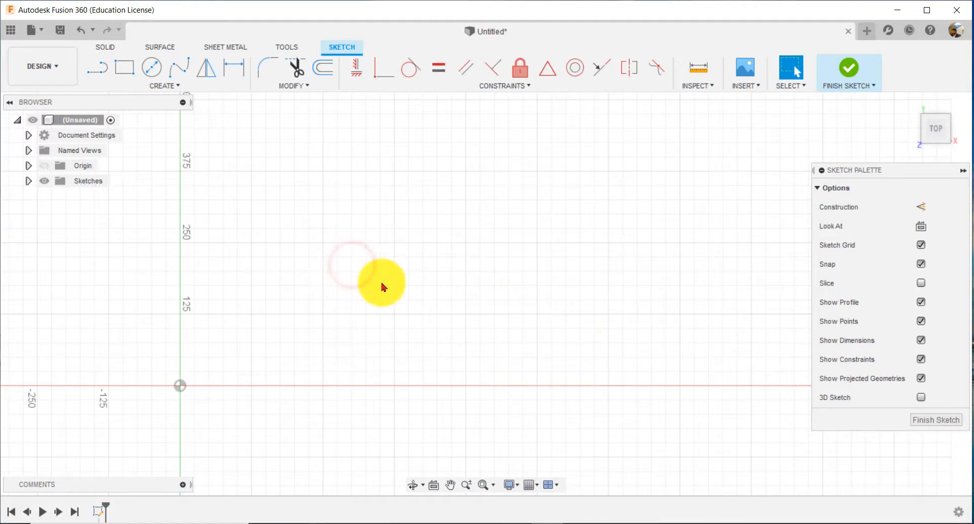
Step: Draw a large center-diameter circle and a smaller one of about 72 mm diameter below and to its right
scroll(341, 250, up, 3)
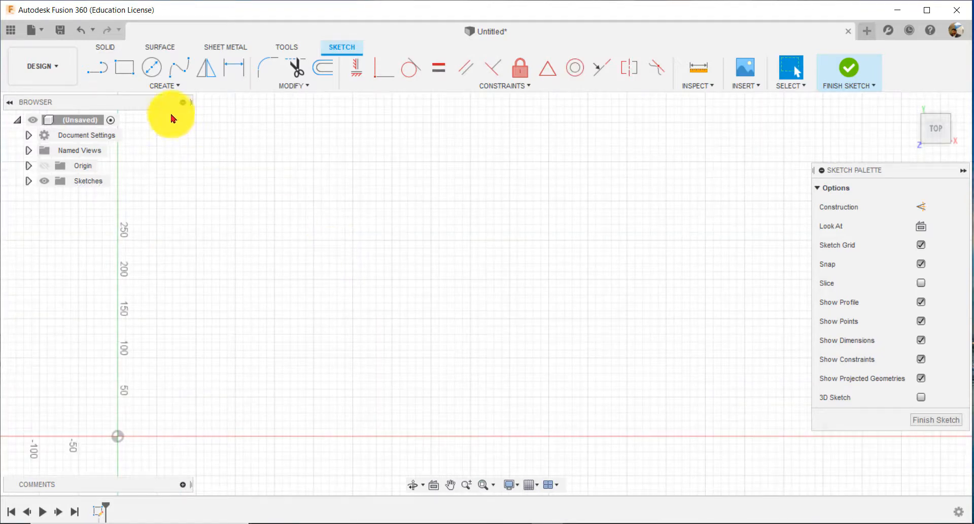
click(152, 66)
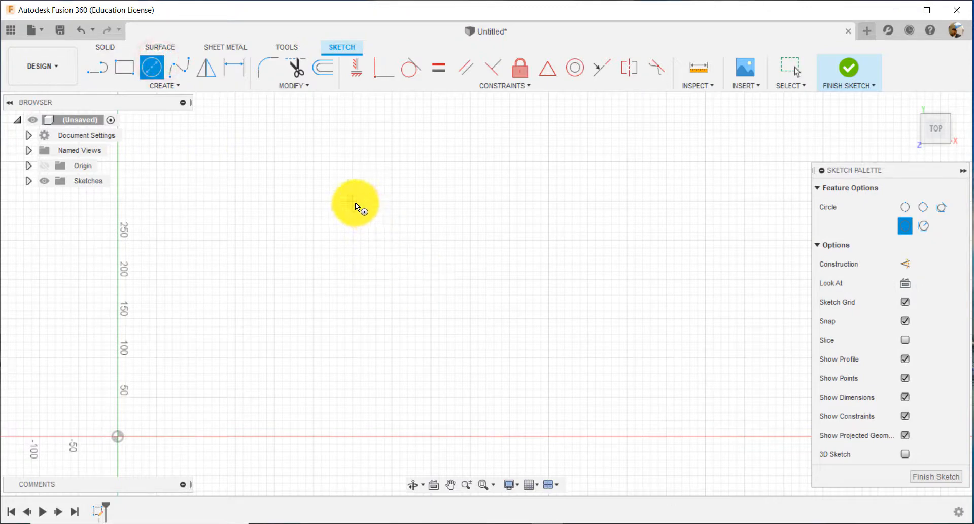
click(355, 202)
click(408, 291)
click(629, 294)
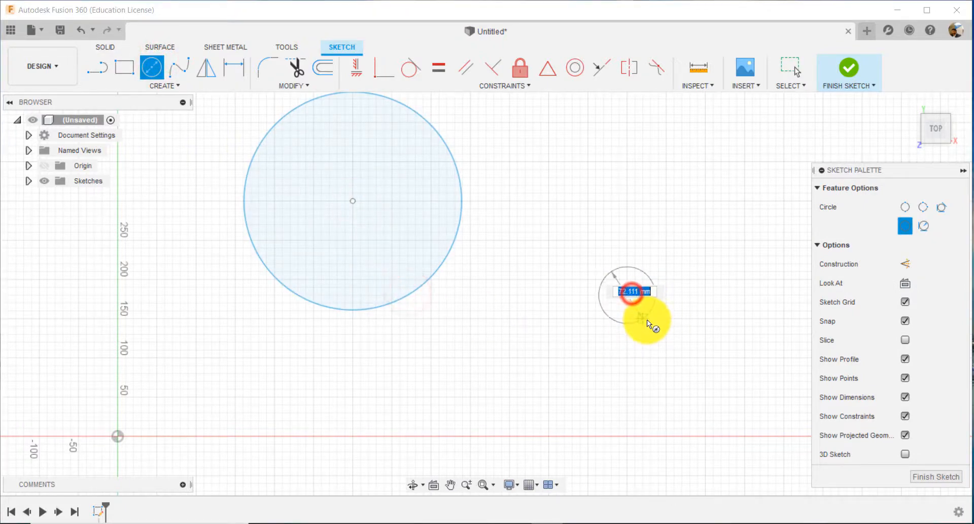
click(647, 319)
key(Escape)
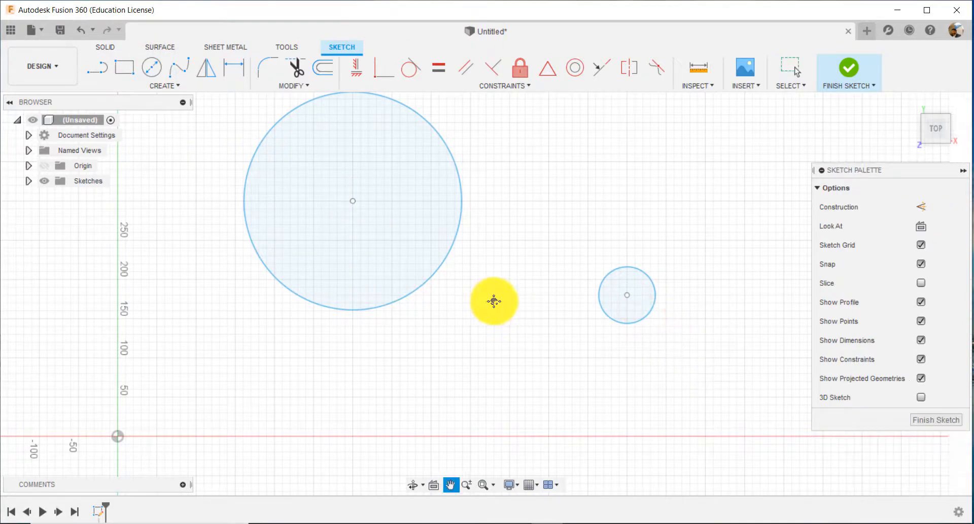
Step: Dimension the large circle's diameter as 100 mm
middle_drag(496, 298, 480, 413)
scroll(457, 350, up, 2)
click(234, 67)
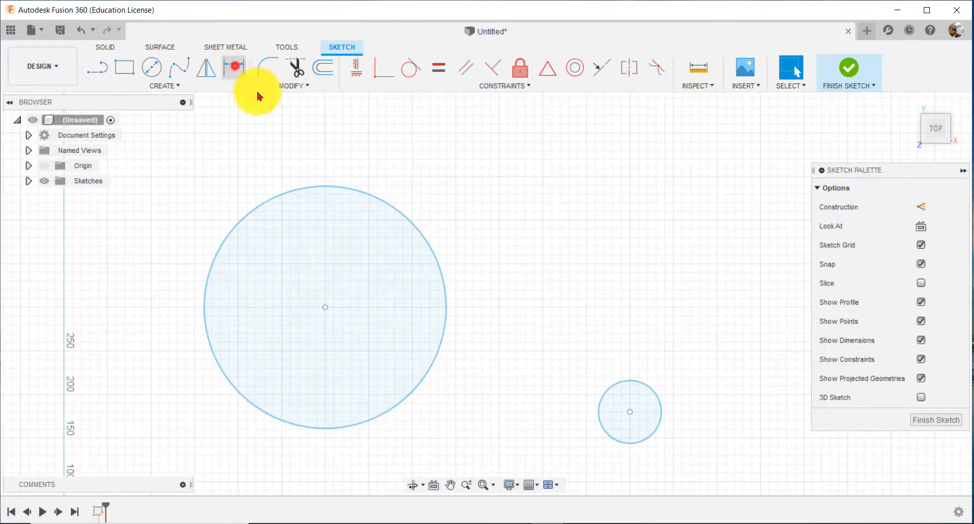
click(336, 187)
click(214, 186)
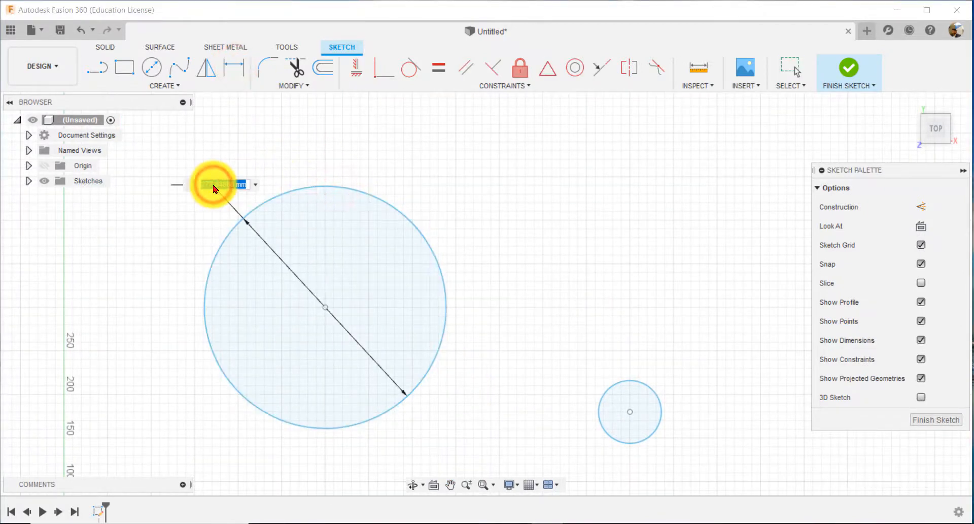
key(BackSpace)
text(100)
key(Return)
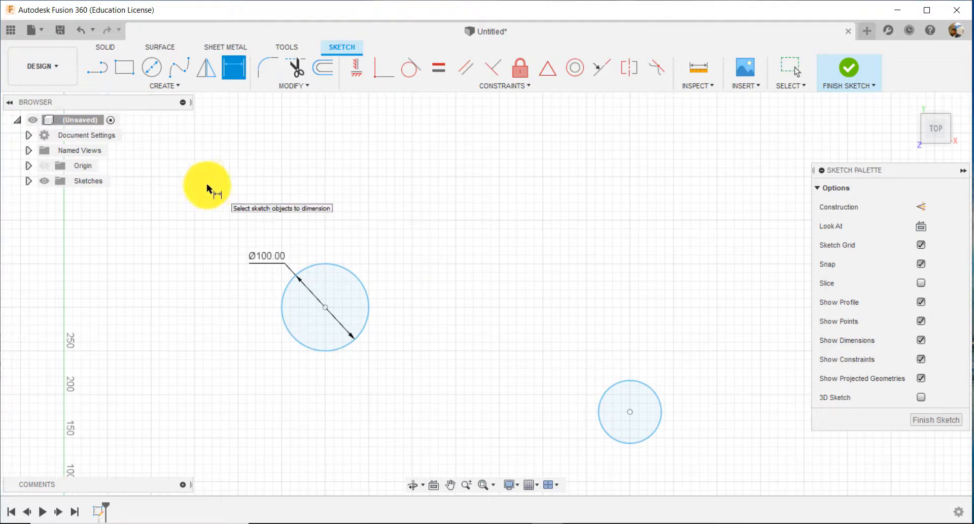
Step: Dimension the small circle's diameter as 50 mm
click(616, 388)
click(575, 349)
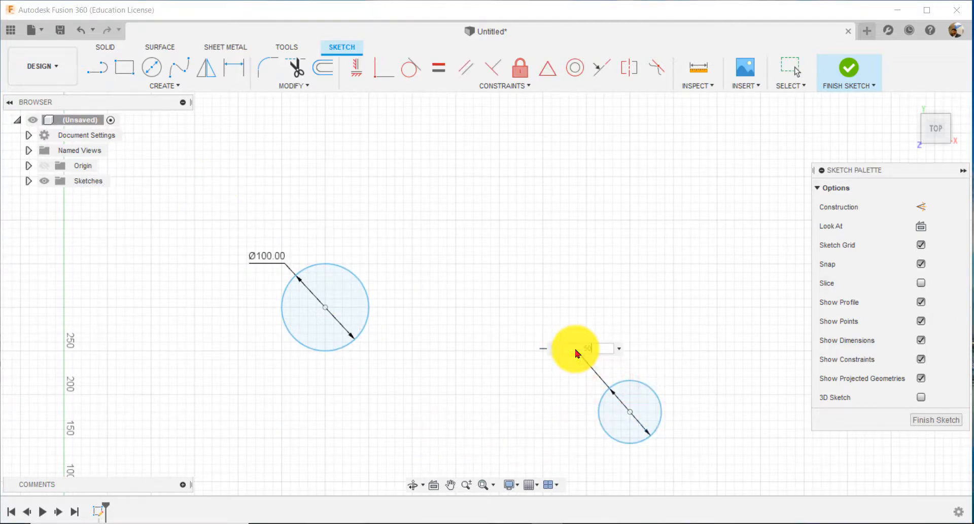
text(50)
key(Return)
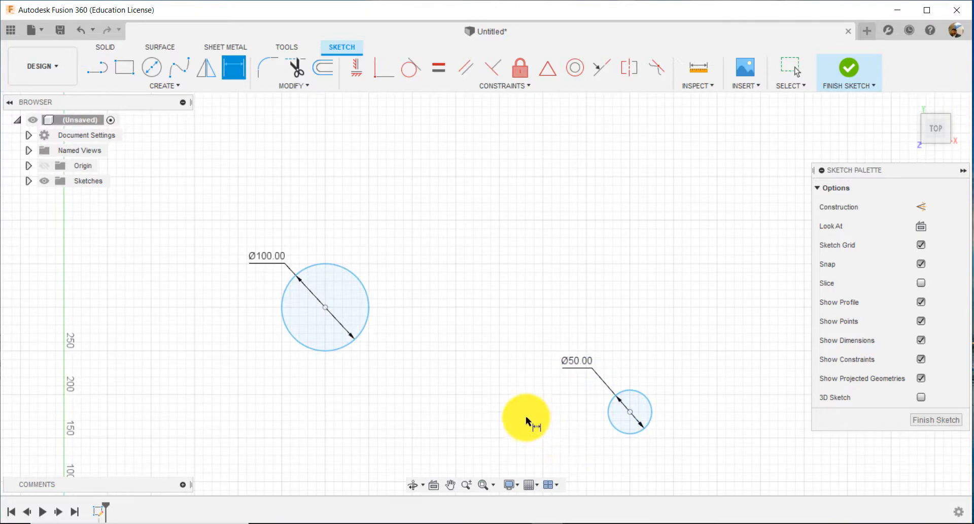
mouse_move(526, 416)
middle_down()
mouse_move(529, 326)
mouse_move(563, 342)
middle_up()
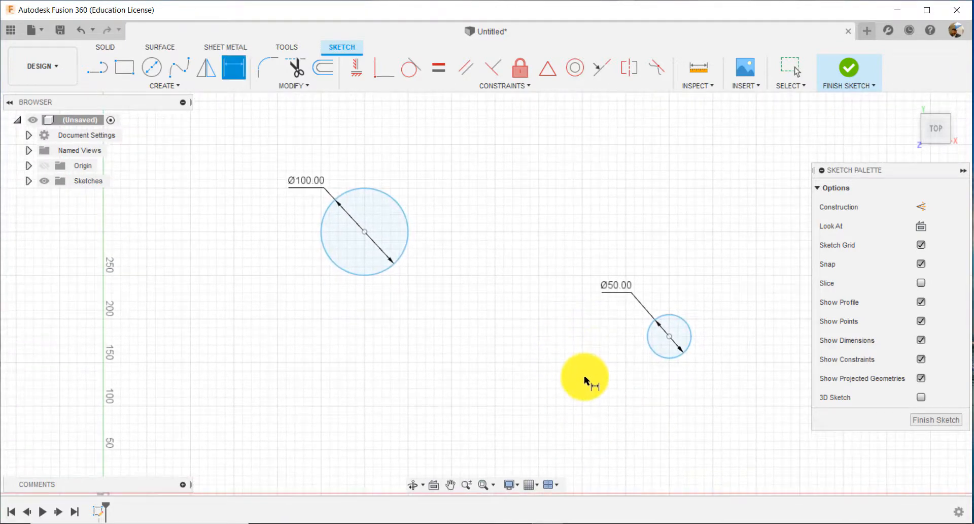
key(Escape)
Step: Move the 50 mm circle to the left, closer to the 100 mm circle
mouse_move(648, 337)
mouse_down()
mouse_move(546, 300)
mouse_move(461, 304)
mouse_move(470, 337)
mouse_up()
scroll(396, 370, up, 3)
middle_drag(357, 295, 413, 385)
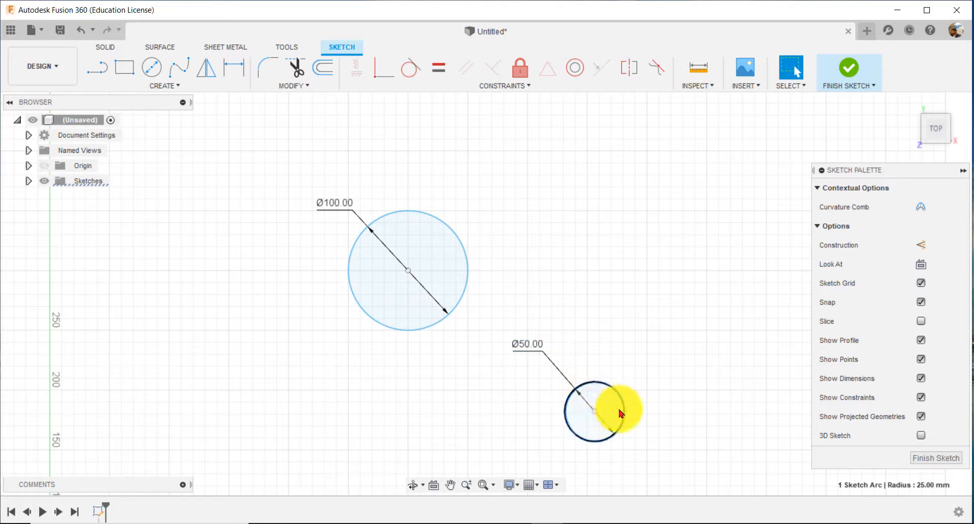
click(437, 396)
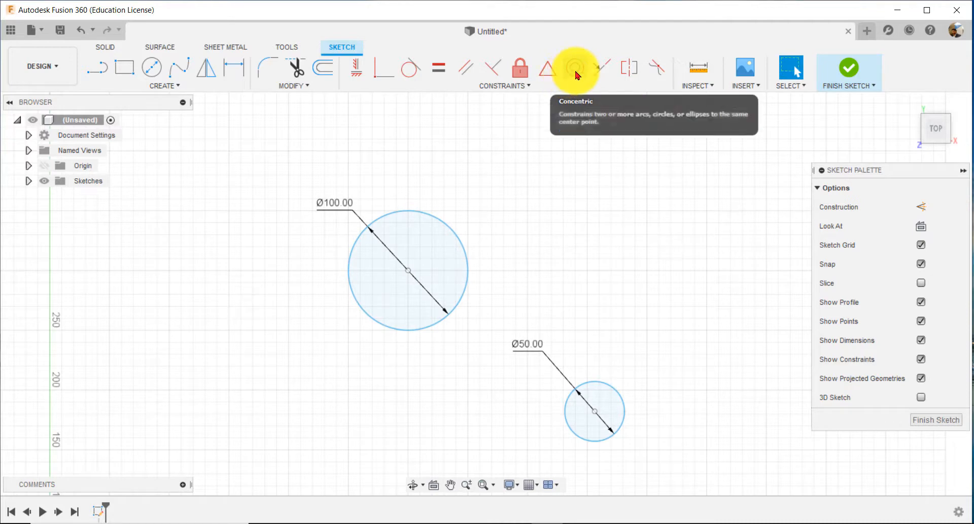
Step: Apply a Concentric constraint between the 100 mm circle and the 50 mm circle
click(525, 83)
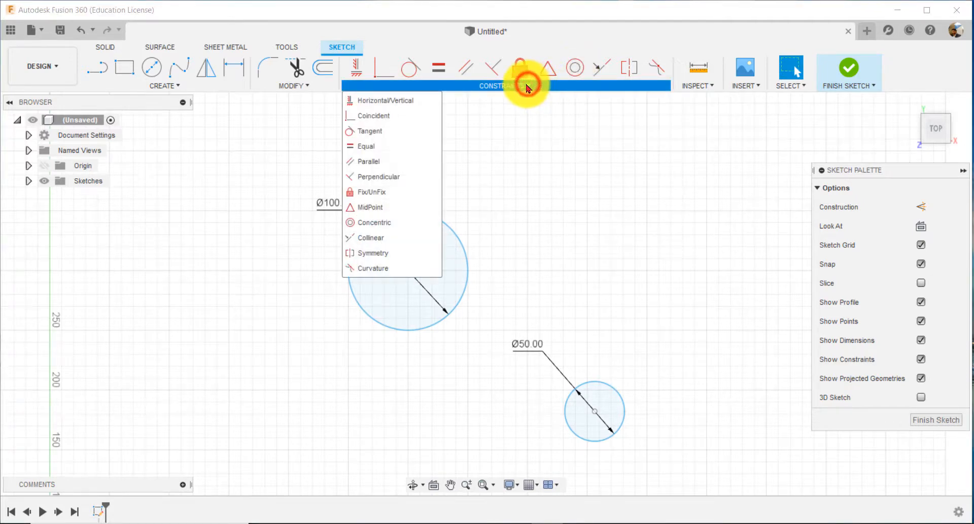
click(391, 223)
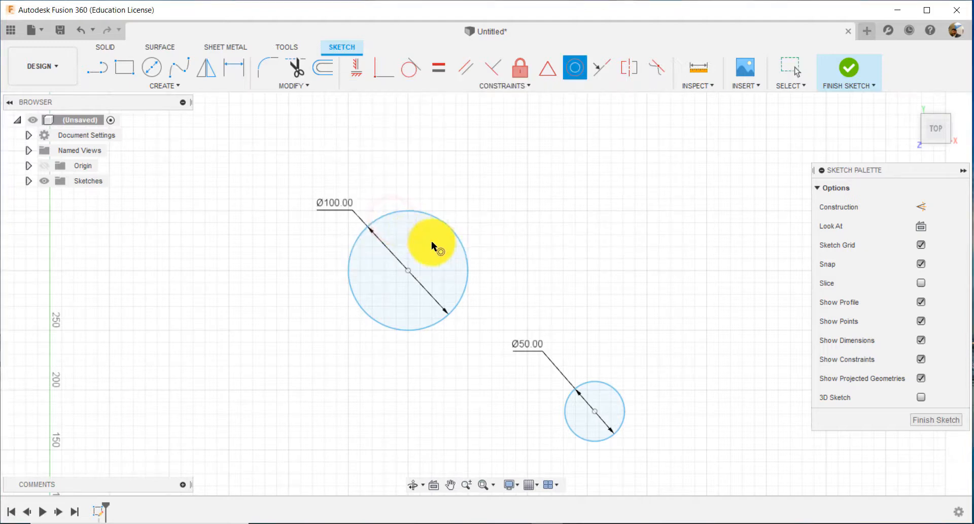
click(455, 233)
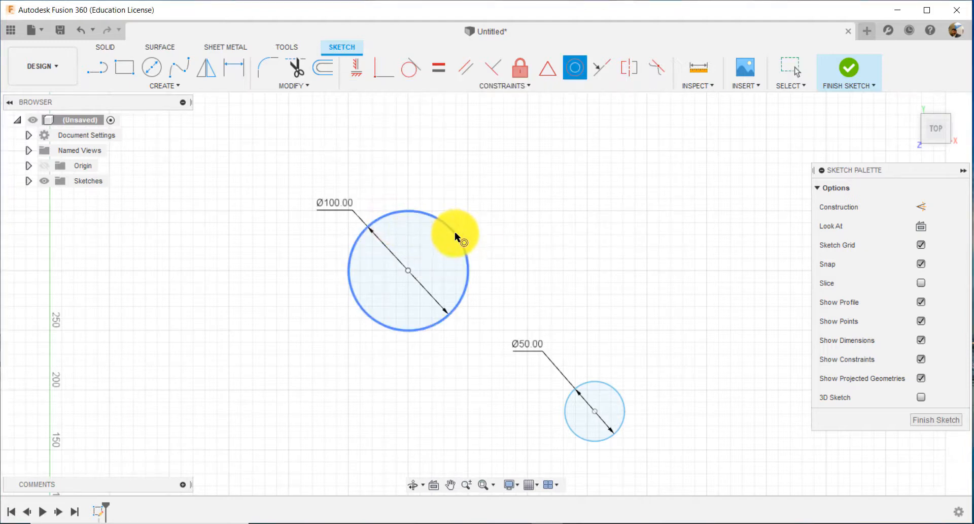
click(613, 385)
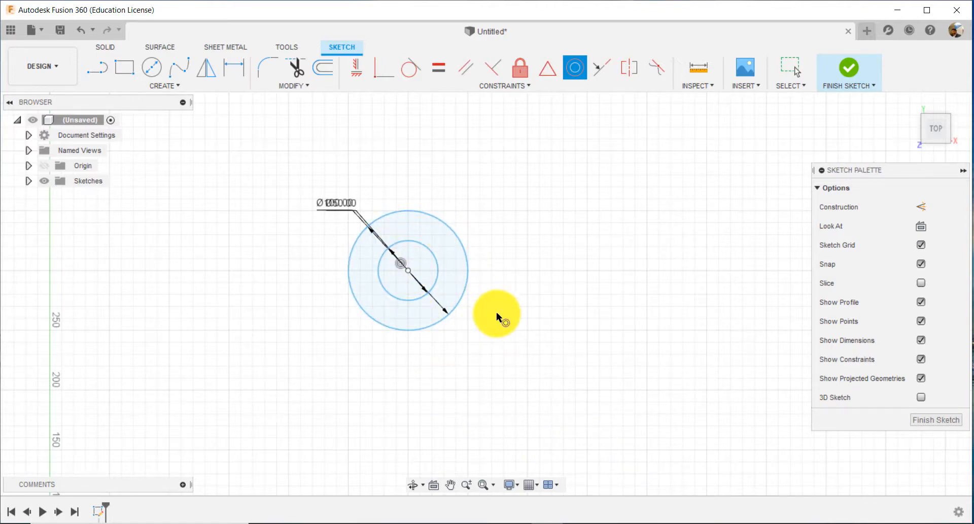
key(Escape)
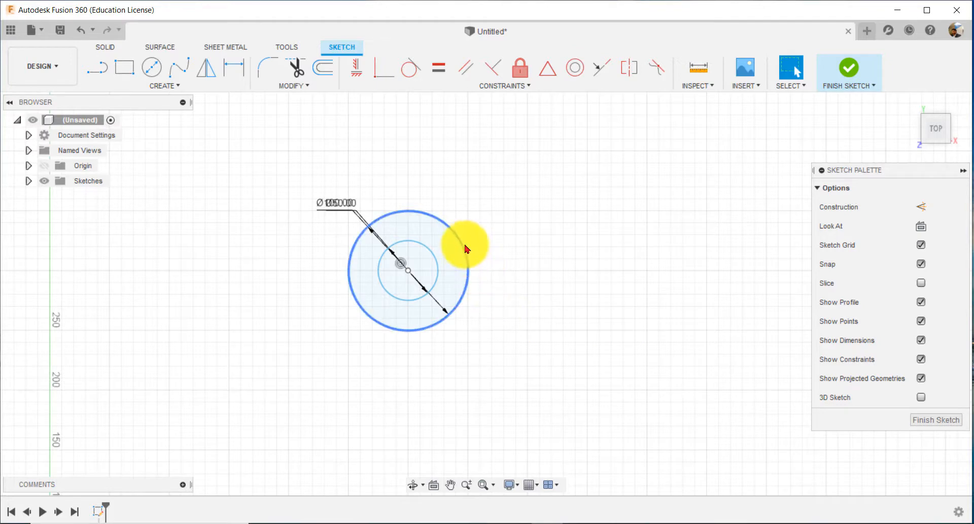
Step: Move the two concentric circles slightly, first by the outer circle and again by the inner one, to test the constraint
mouse_move(461, 248)
mouse_down()
mouse_move(673, 262)
mouse_move(522, 270)
mouse_move(334, 260)
mouse_move(391, 278)
mouse_move(535, 254)
mouse_move(499, 272)
mouse_move(450, 239)
mouse_up()
click(570, 294)
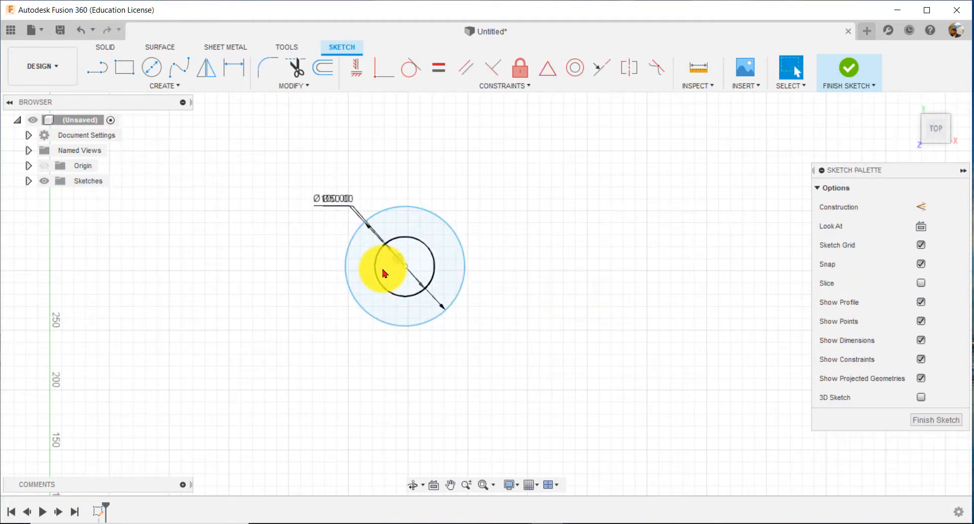
drag(384, 273, 426, 273)
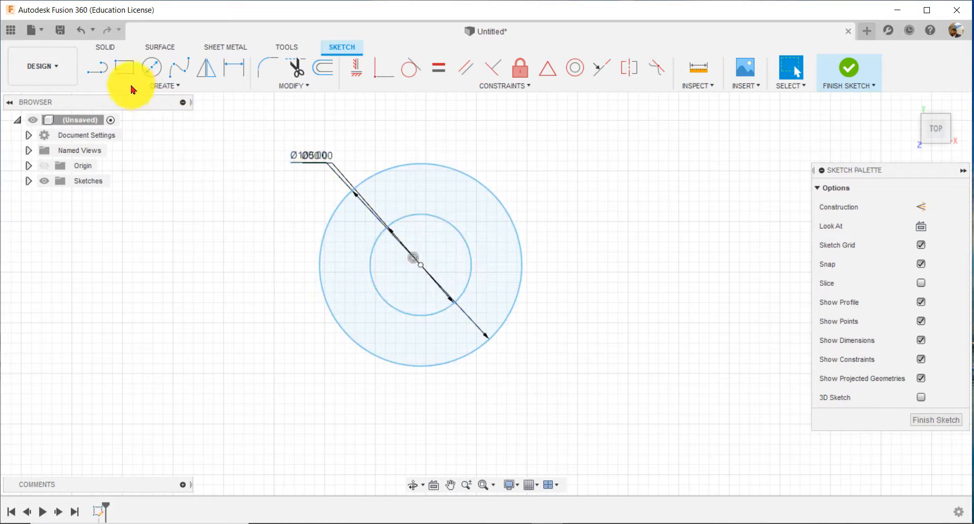
Step: Draw a two-point rectangle about 90 mm wide and 60 mm high to the right of the concentric circles
click(126, 67)
click(578, 191)
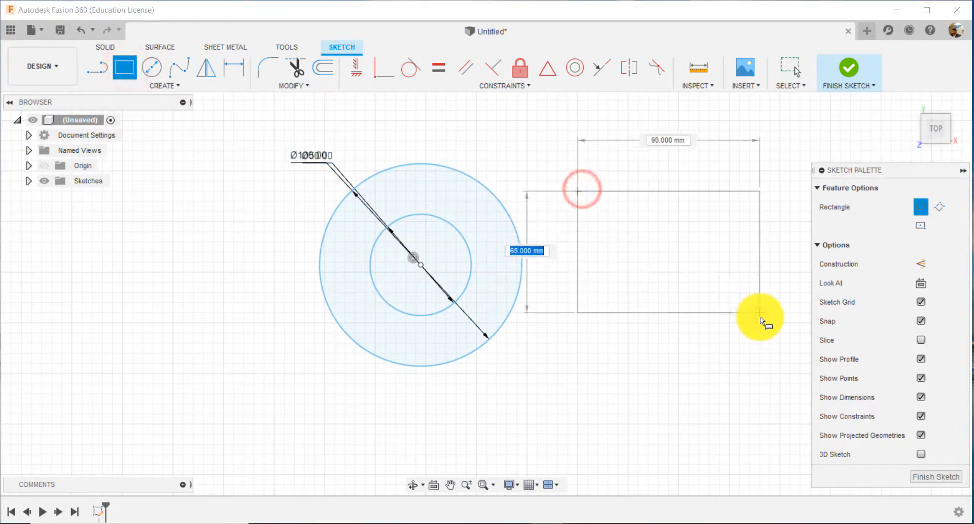
click(760, 312)
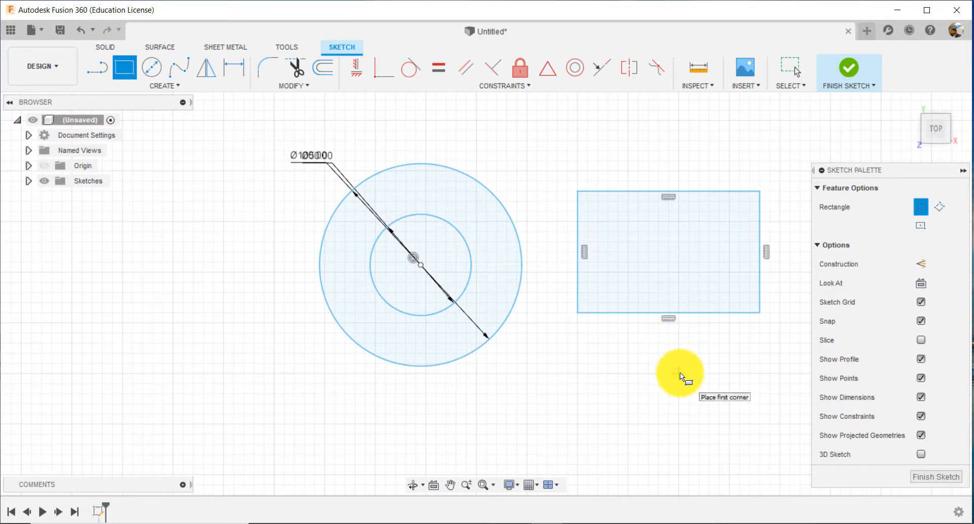
key(Escape)
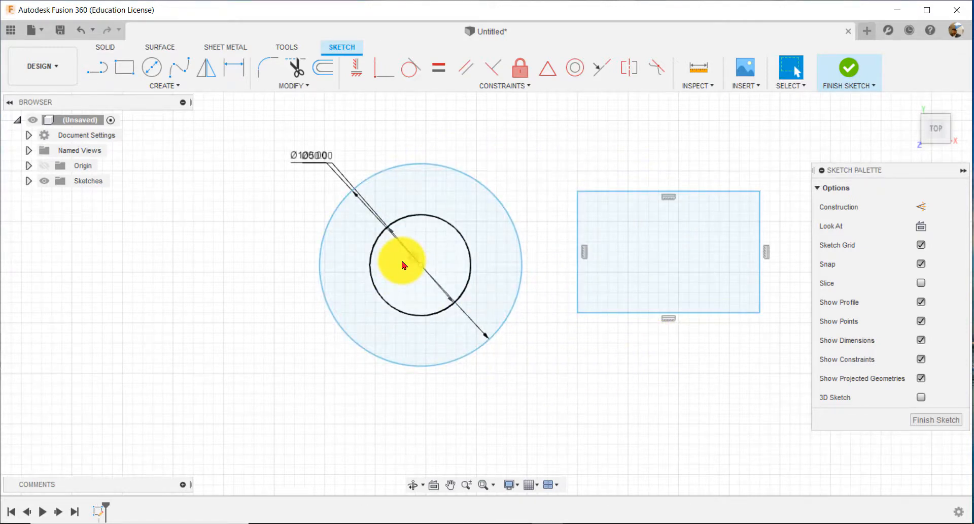
Step: Turn the display of the sketch's constraint symbols off and back on
middle_drag(633, 359, 570, 384)
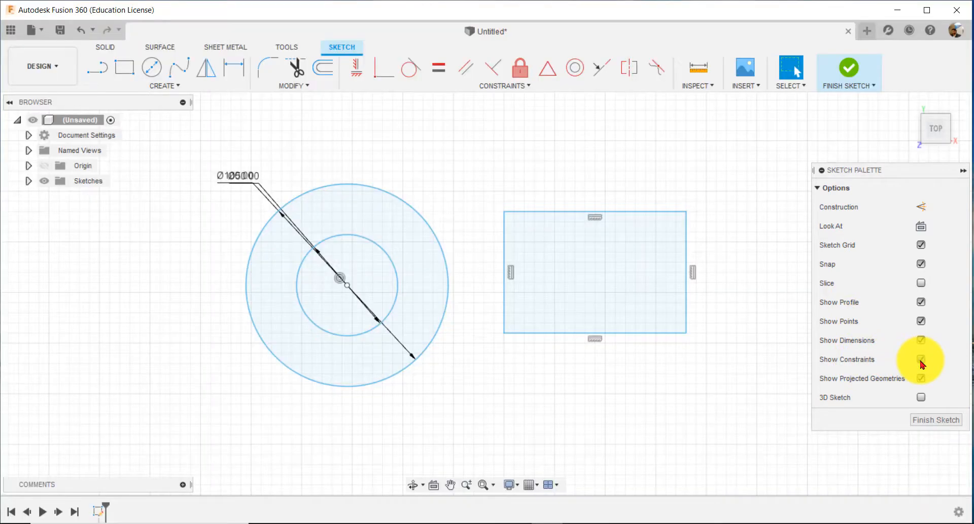
click(921, 359)
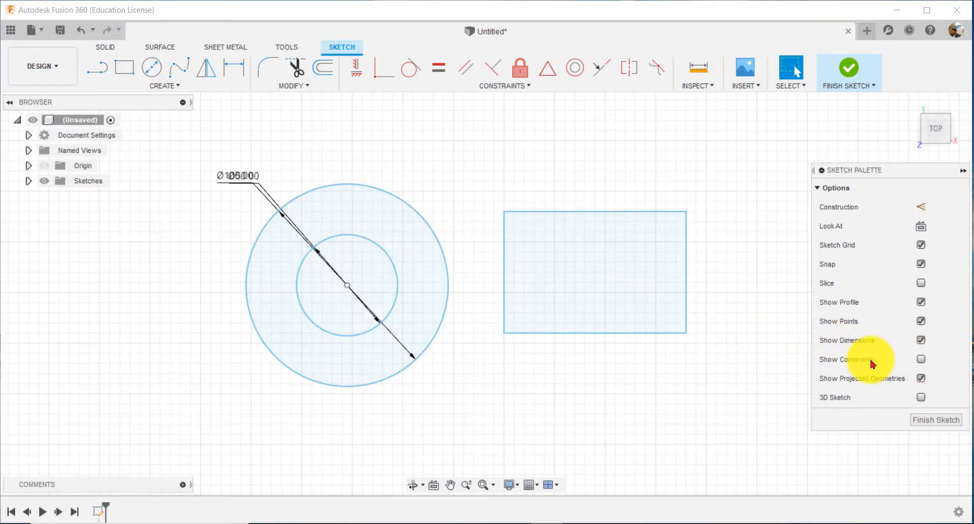
click(922, 359)
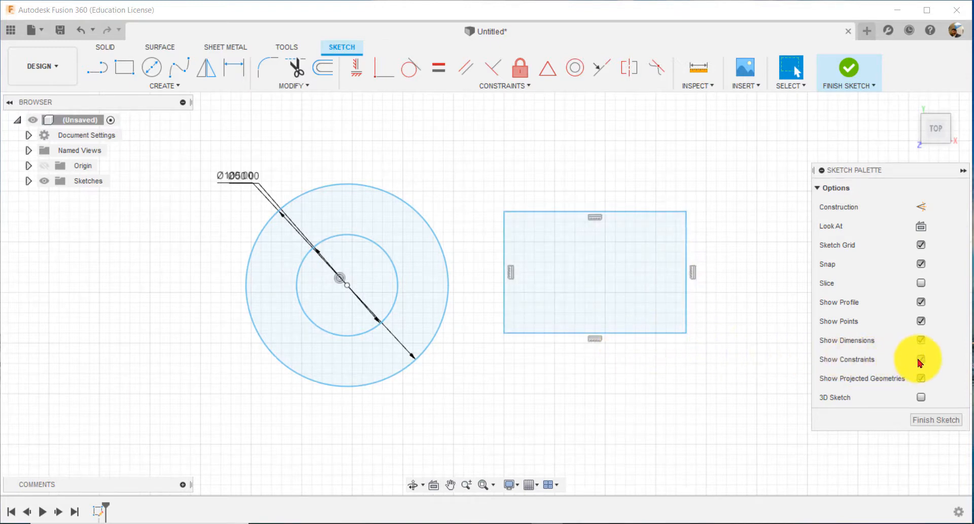
scroll(704, 376, down, 2)
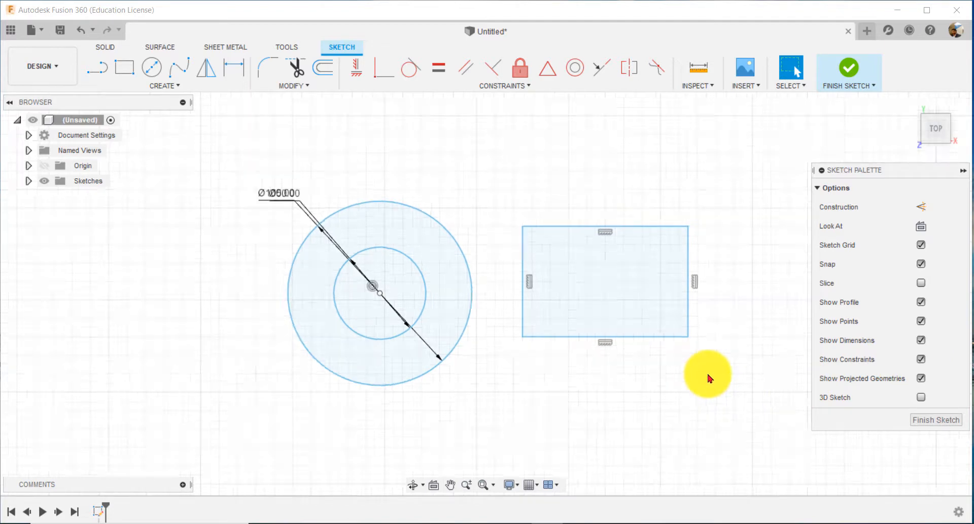
mouse_move(724, 388)
middle_down()
mouse_move(663, 413)
mouse_move(617, 405)
middle_up()
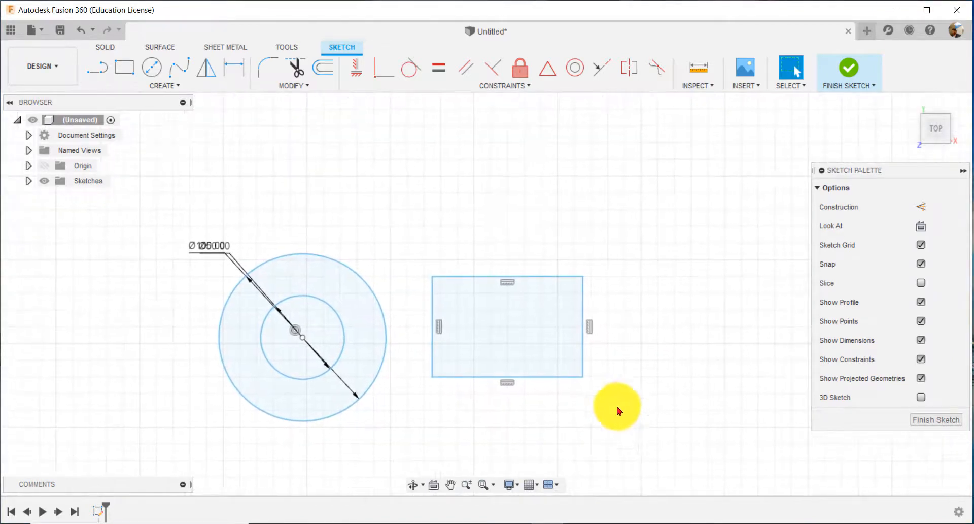
click(506, 86)
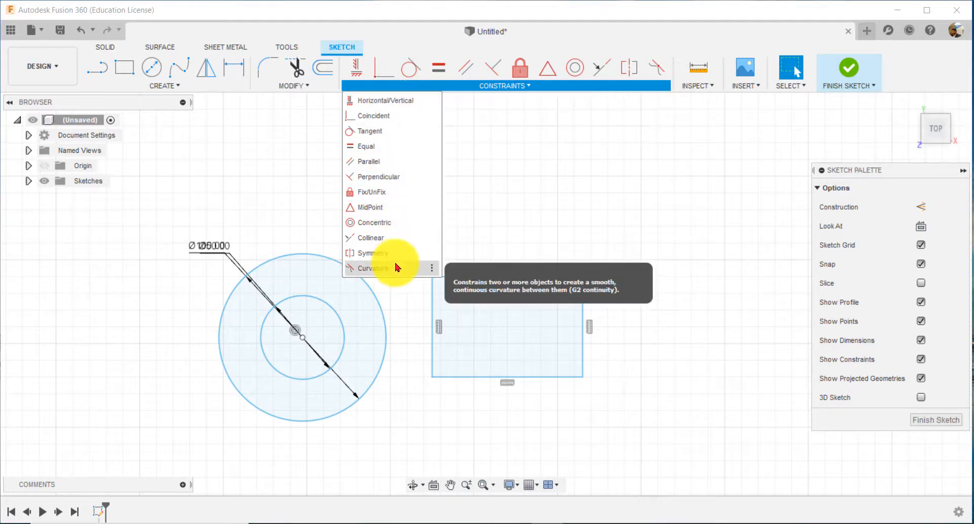
click(533, 184)
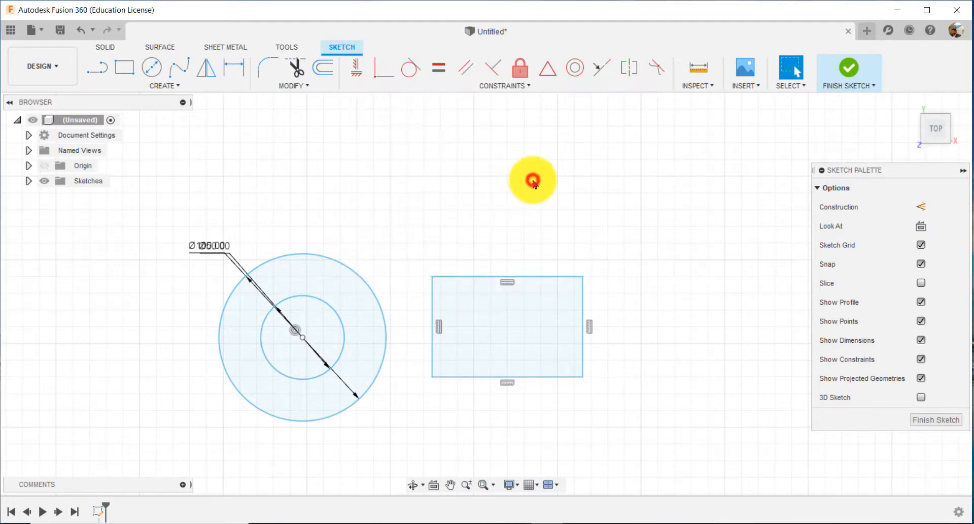
scroll(429, 218, up, 1)
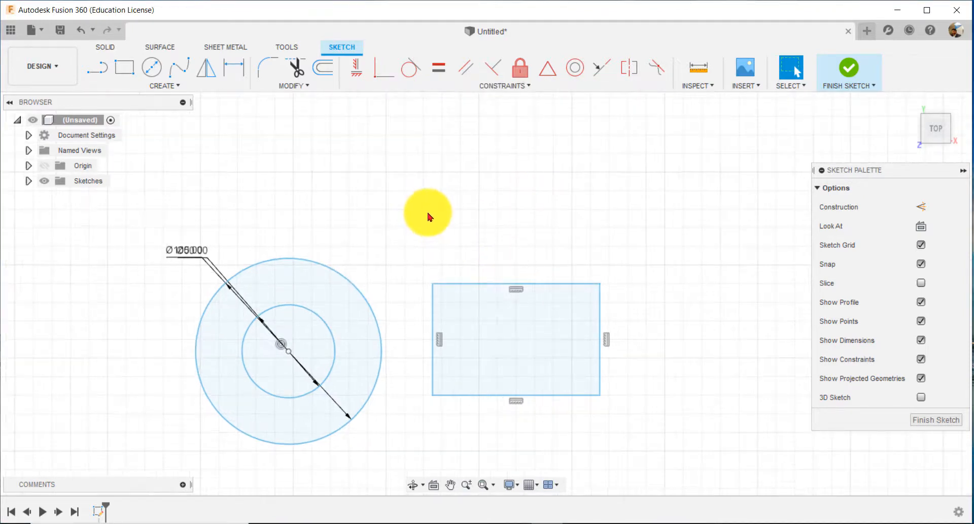
middle_drag(432, 208, 478, 191)
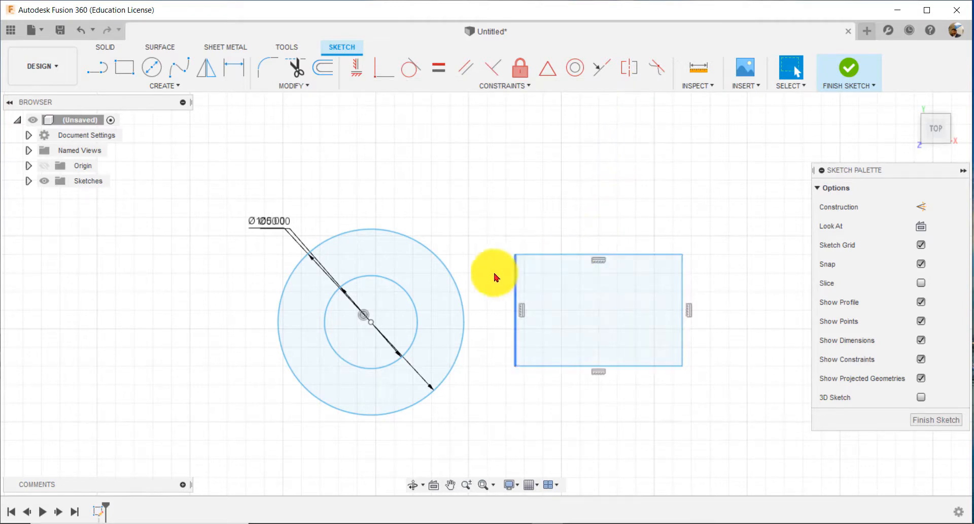
Step: Finish the sketch and bring the circles and rectangle into view in the 3D workspace
click(847, 70)
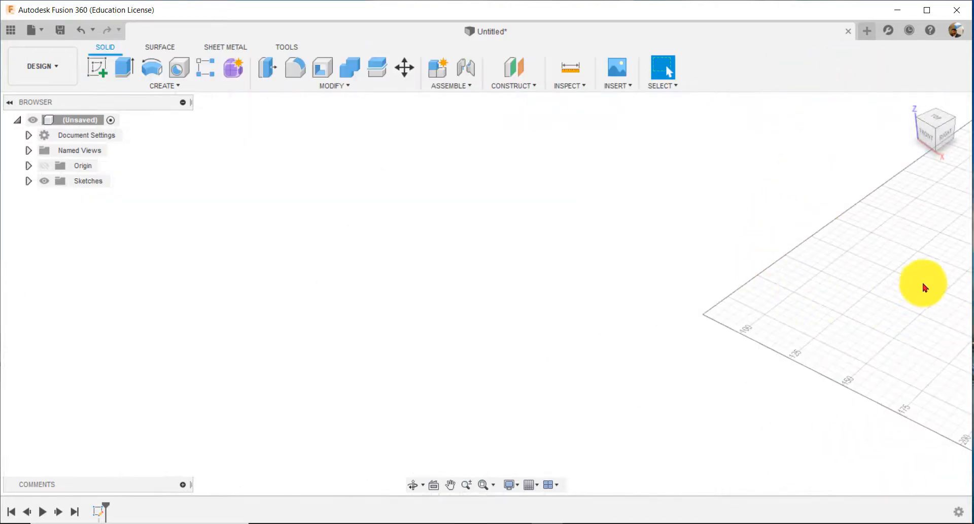
mouse_move(868, 284)
middle_down()
mouse_move(232, 309)
mouse_move(35, 266)
middle_up()
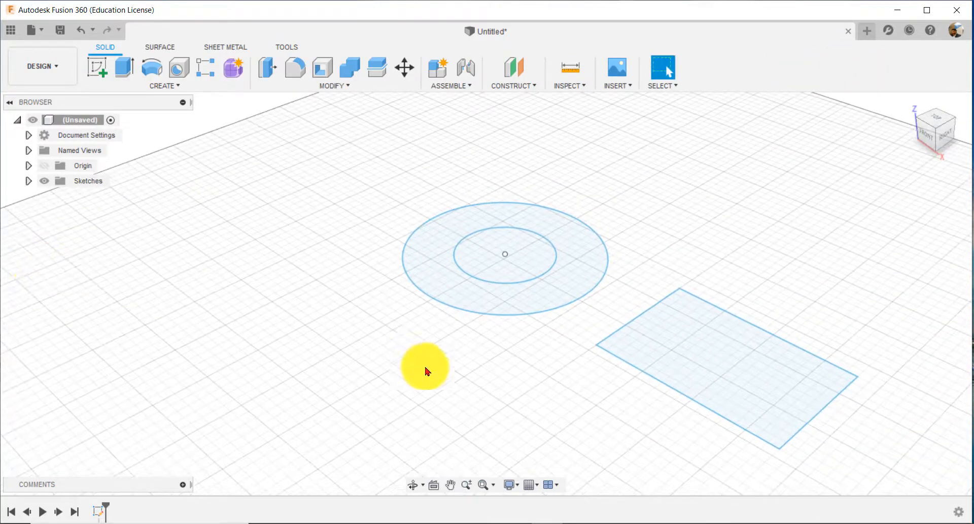
middle_drag(504, 376, 379, 337)
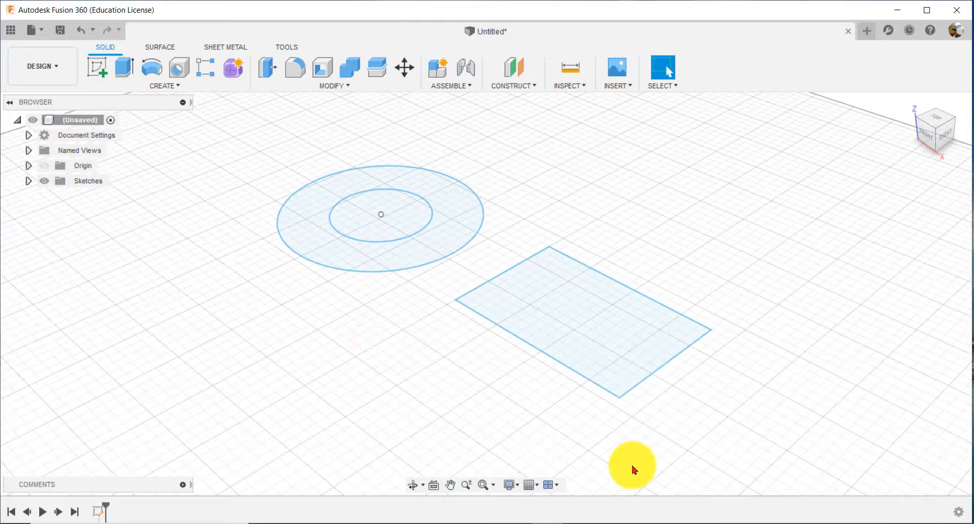